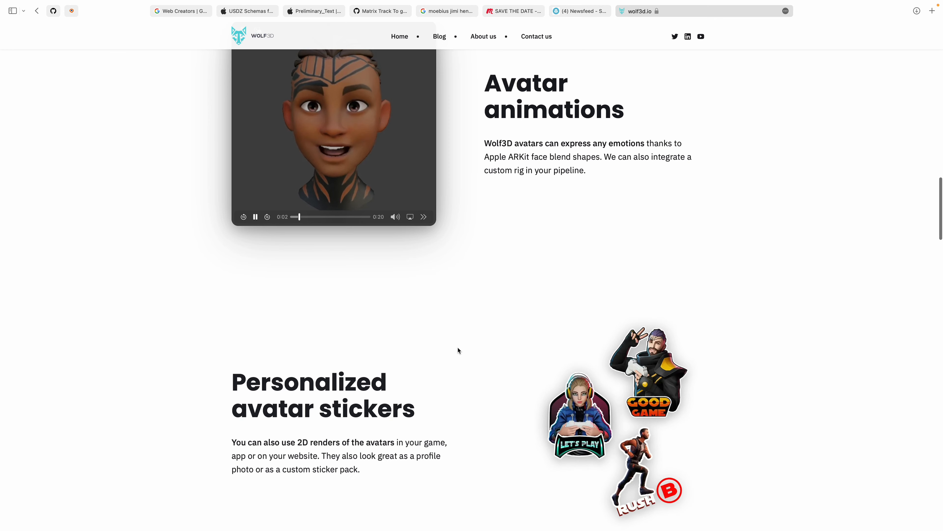
scroll(458, 350, "up", 10)
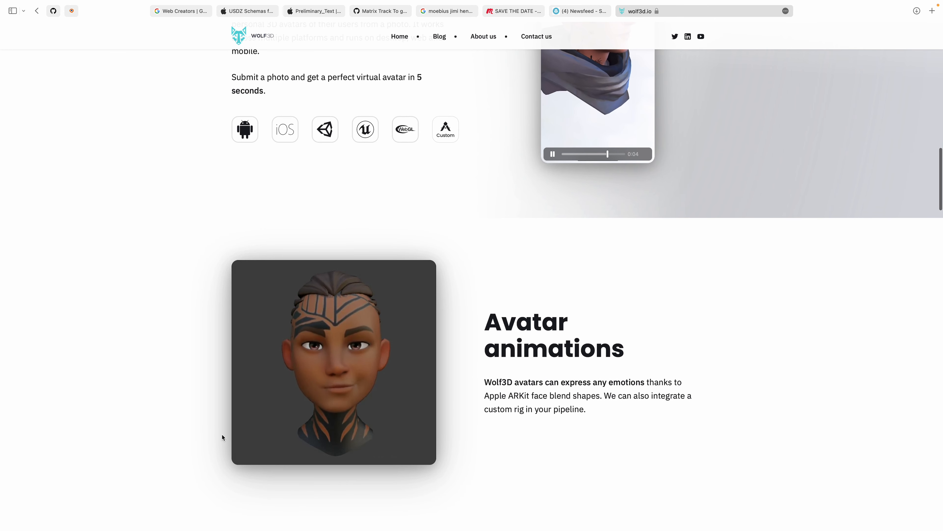
scroll(381, 347, "down", 8)
scroll(361, 375, "down", 1)
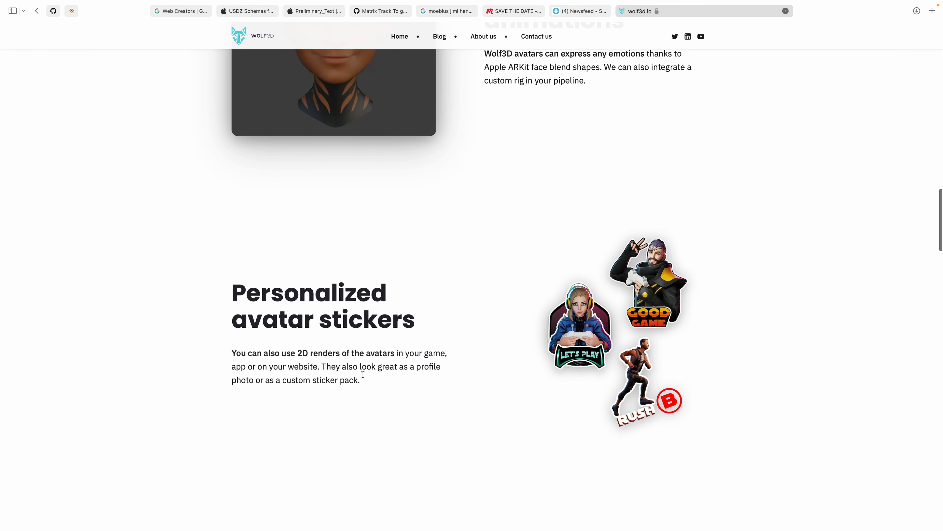
Step: Switch to Blender, show the viewport overlays and select the seated character's head mesh
key("ctrl+Left")
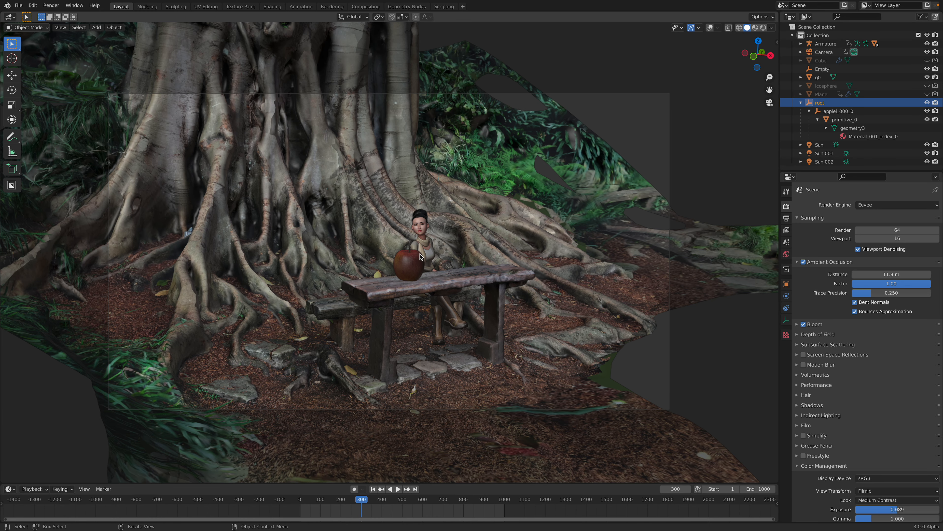
mouse_move(420, 253)
middle_mouse_down()
mouse_move(389, 254)
mouse_move(360, 218)
mouse_move(406, 250)
middle_mouse_up()
scroll(410, 251, "up", 10)
left_click(360, 219)
left_click(346, 213)
left_click(709, 28)
scroll(409, 251, "up", 7)
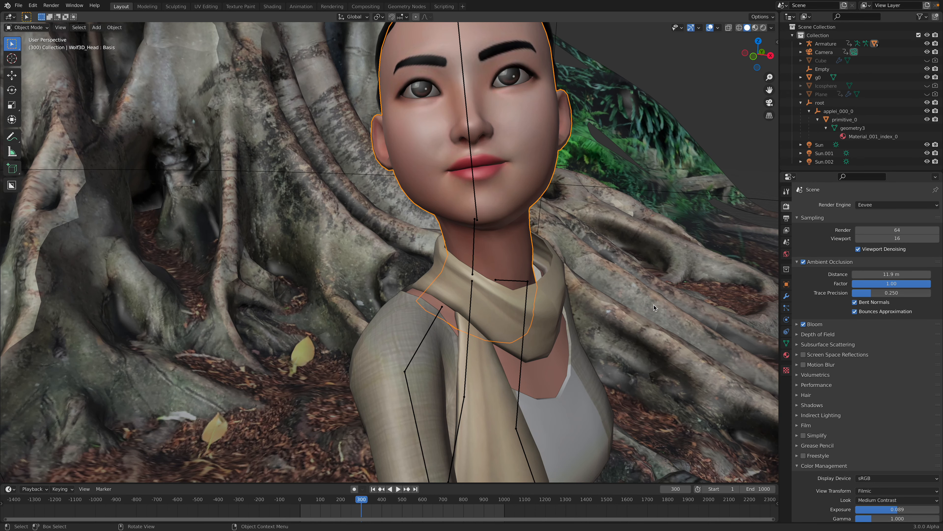
Step: Show the head mesh's object data properties and enlarge its Shape Keys list to reveal more entries
left_click(787, 296)
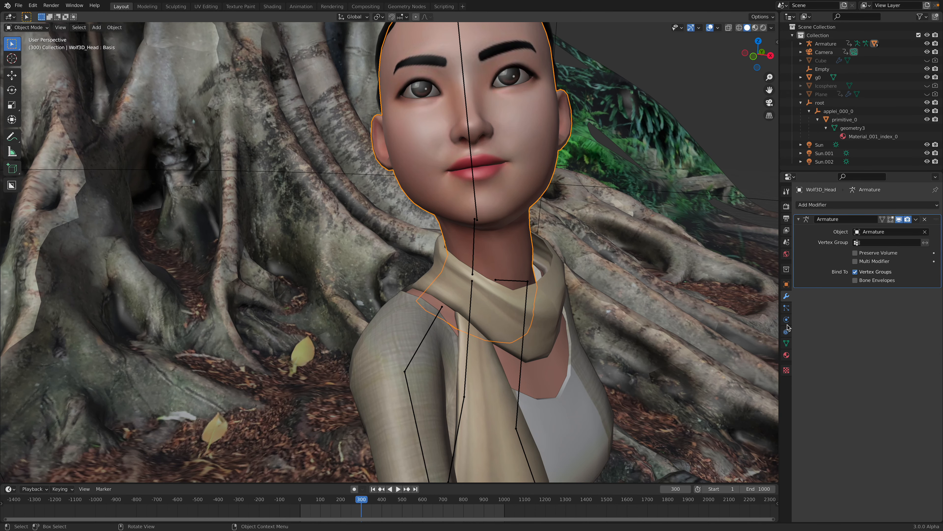
left_click(786, 343)
scroll(620, 317, "down", 4)
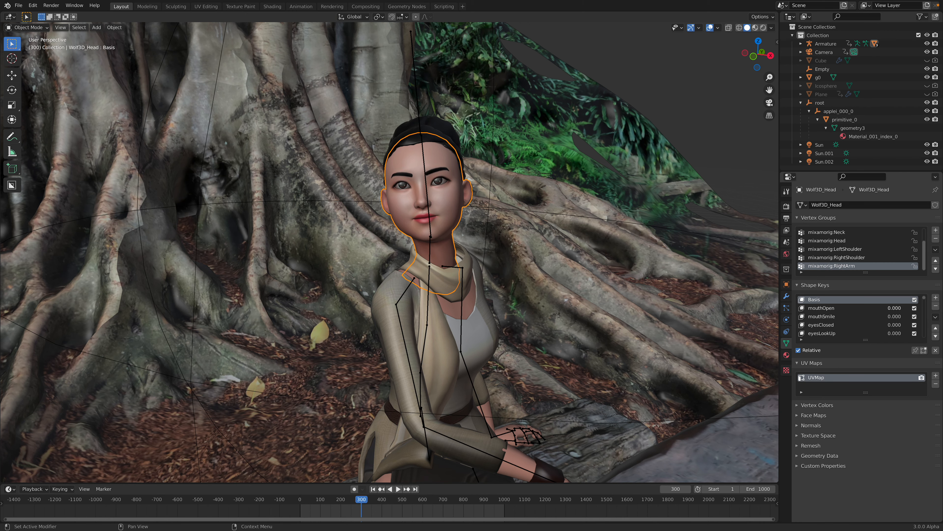
left_click_drag(871, 341, 871, 433)
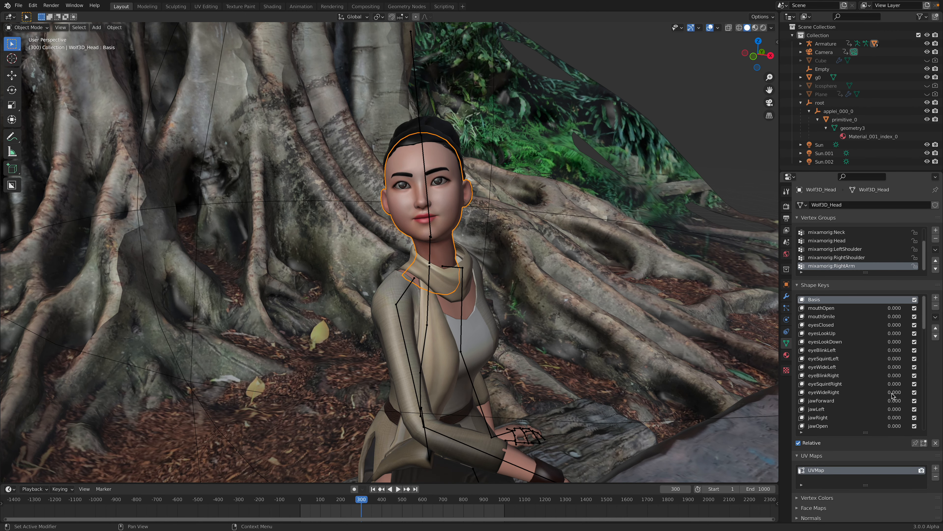
Step: Browse the head's shape keys and try out the mouth and eye expressions, returning their values to 0
scroll(893, 386, "down", 8)
left_click_drag(924, 388, 923, 427)
scroll(898, 325, "up", 15)
left_click_drag(893, 316, 892, 316)
left_click_drag(893, 349, 899, 392)
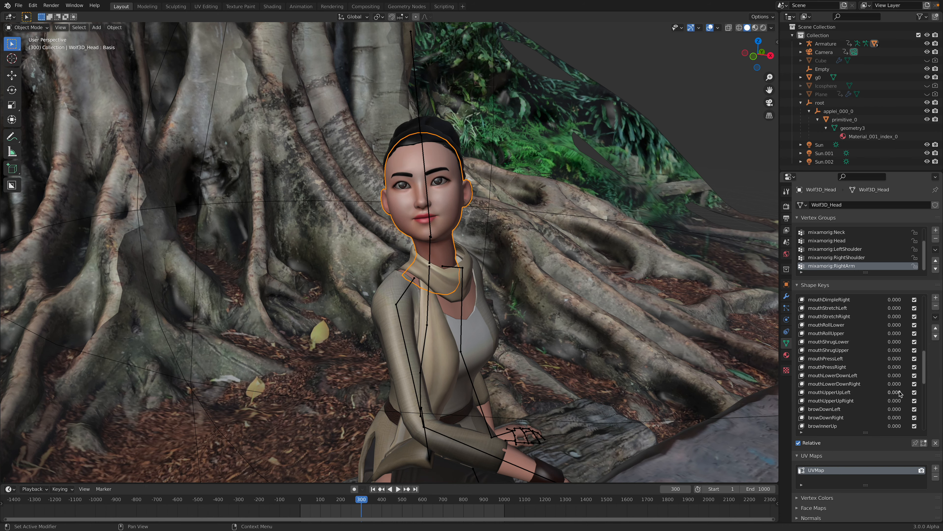
Step: Try the brow and viseme shape keys, including viseme_aa at 1.000, reset them to 0 and deselect the head
scroll(896, 398, "down", 4)
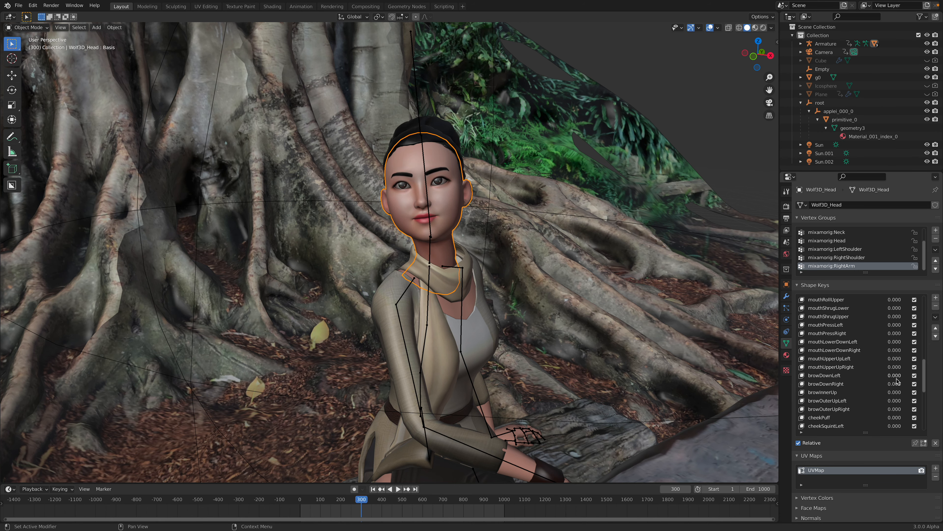
left_click_drag(894, 375, 906, 375)
scroll(874, 398, "down", 9)
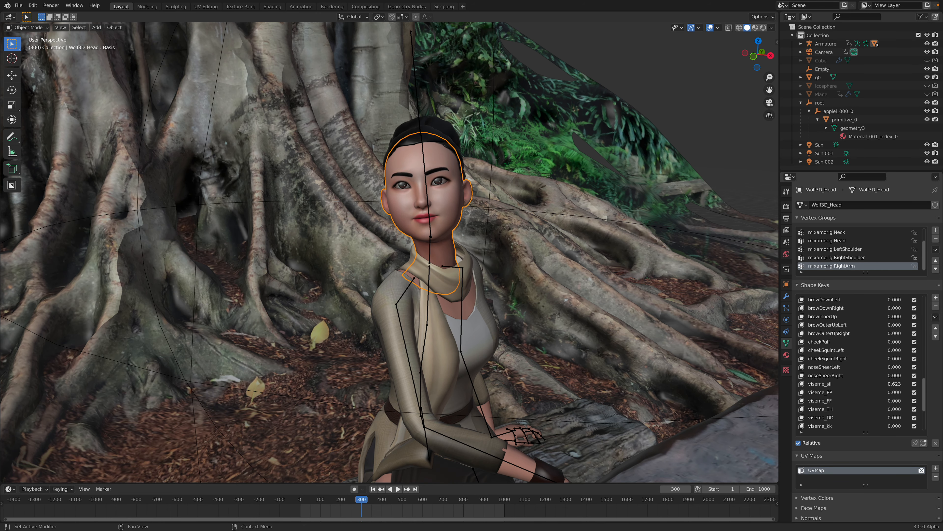
scroll(883, 391, "down", 4)
scroll(852, 360, "down", 3)
mouse_move(902, 383)
left_mouse_down()
mouse_move(917, 384)
mouse_move(888, 384)
left_mouse_up()
scroll(884, 405, "down", 2)
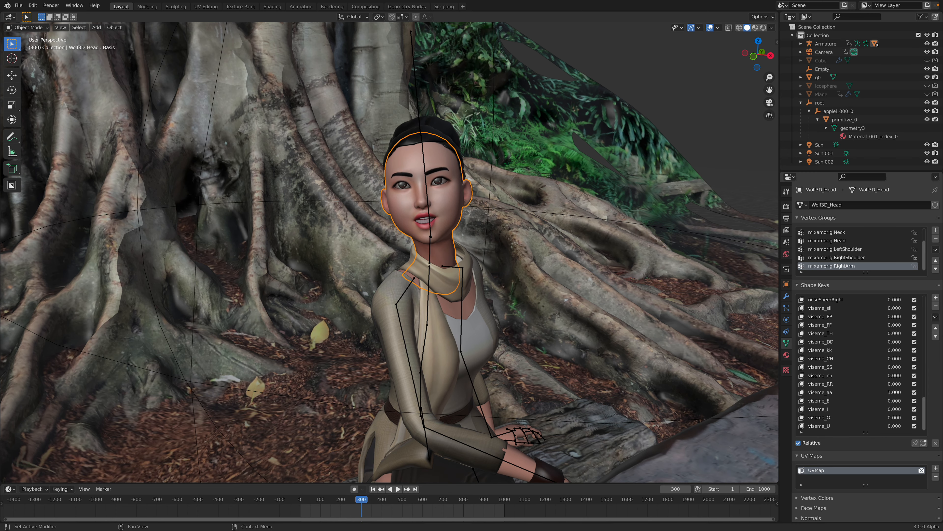
scroll(520, 260, "down", 5)
left_click(604, 114)
middle_click_drag(604, 115, 563, 172)
middle_click_drag(434, 219, 427, 234)
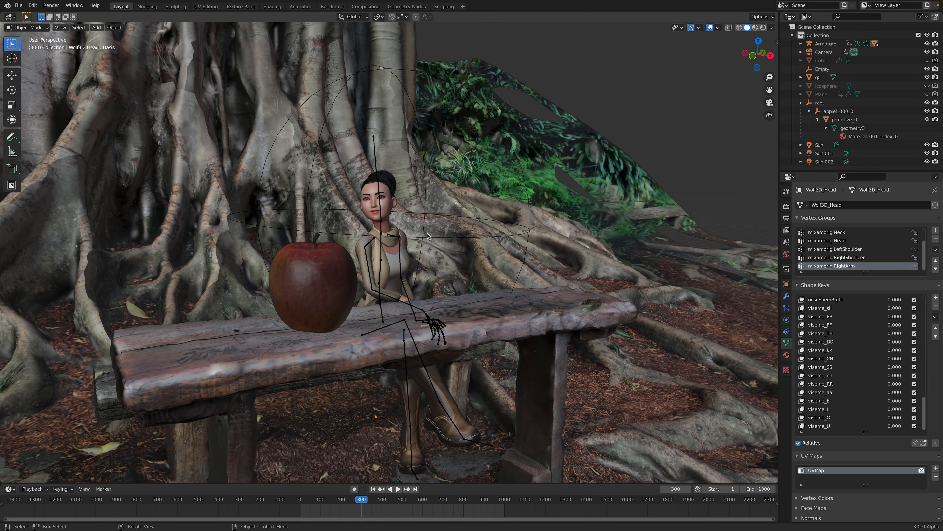
Step: Switch to the browser, open mixamo.com and preview the Hip Hop Dancing and Jumping Down animations on the character
key("ctrl+Right")
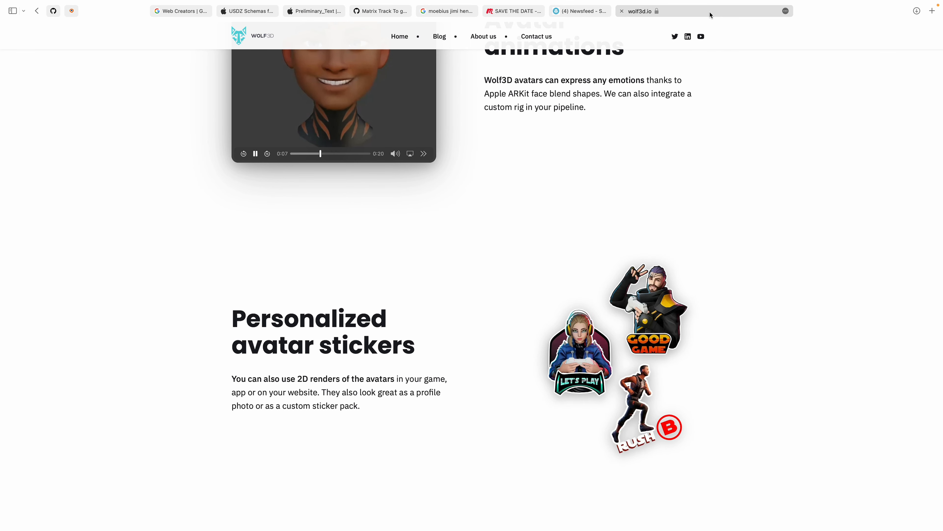
left_click(709, 11)
type("mixamo.")
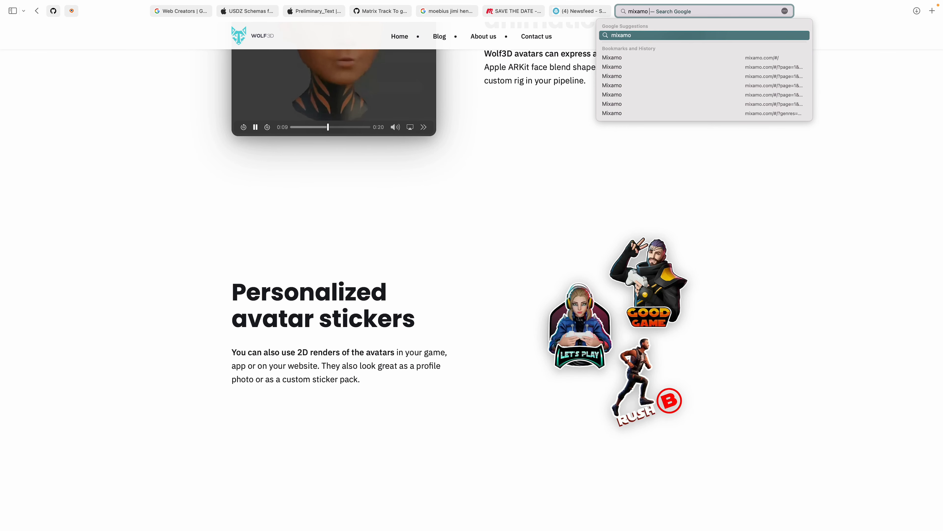
type("com")
key("Return")
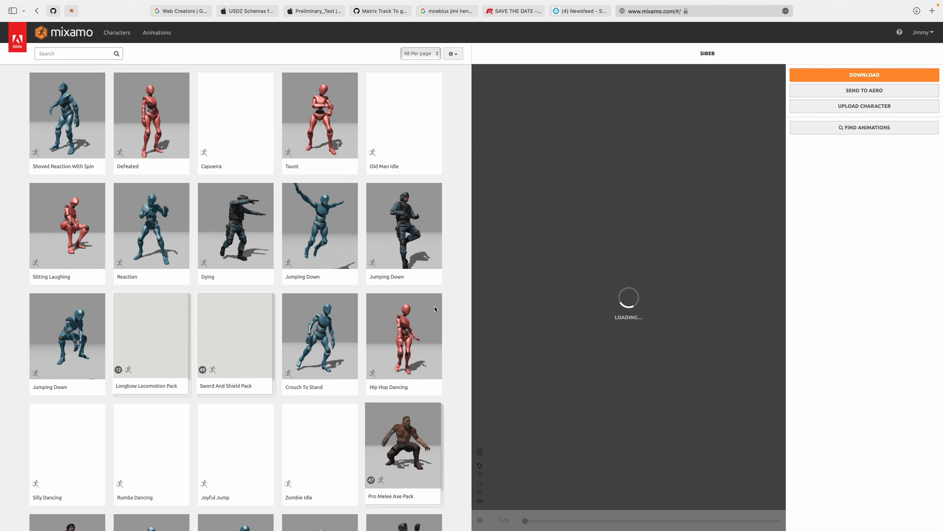
left_click(419, 331)
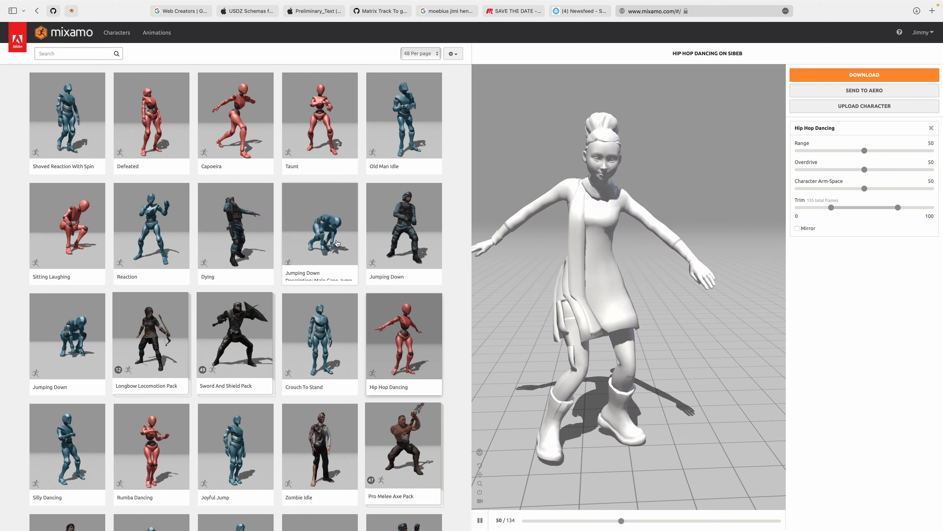
left_click(337, 243)
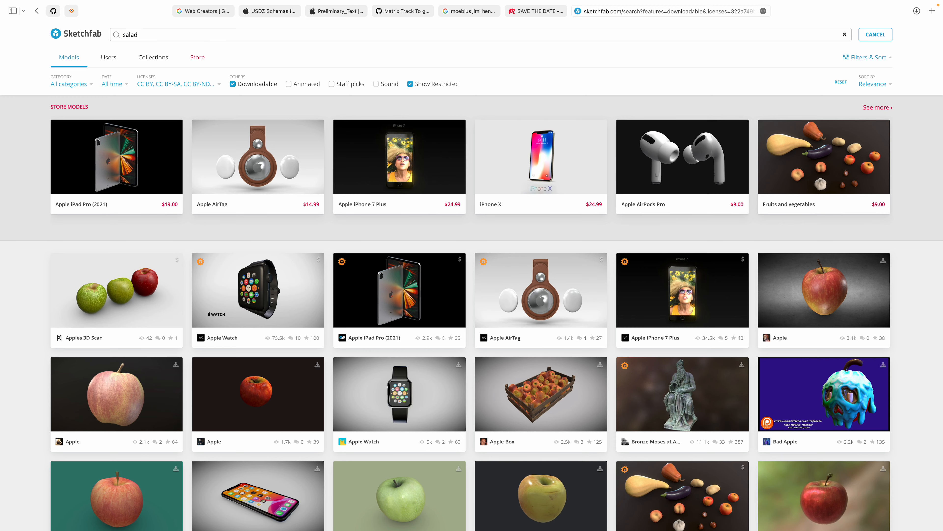
Step: Search Sketchfab for salad and open the Walnuts in a wooden bowl model from the results
key("Return")
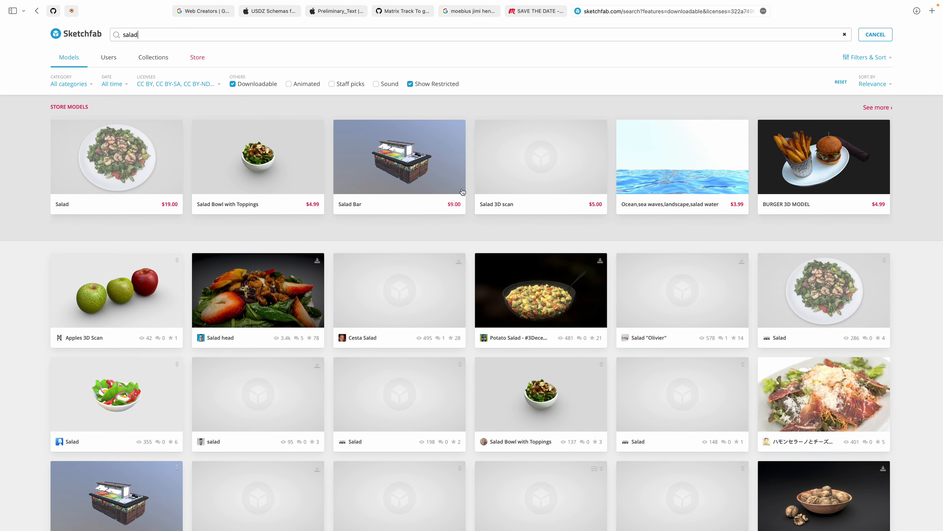
scroll(474, 306, "down", 6)
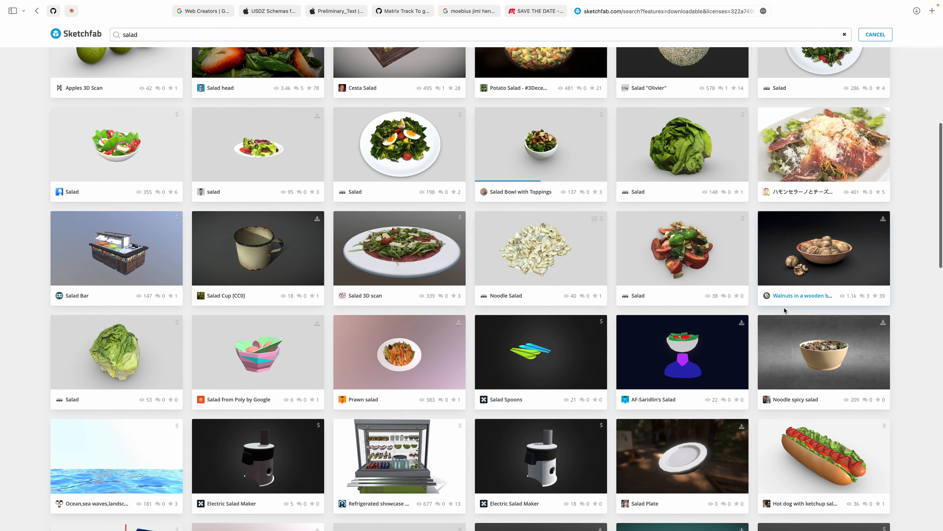
left_click(812, 299)
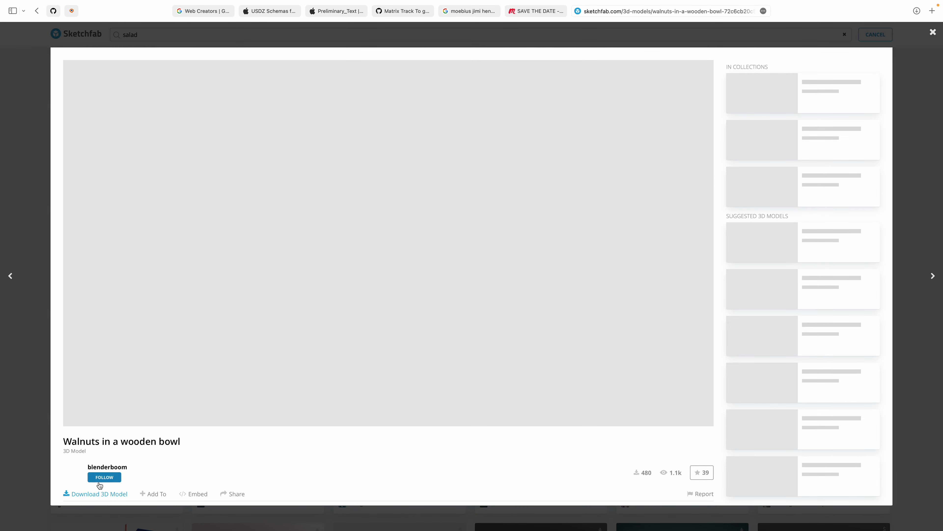
Step: Follow the creator of the walnut bowl model and download it in the autoconverted glTF format
left_click(105, 479)
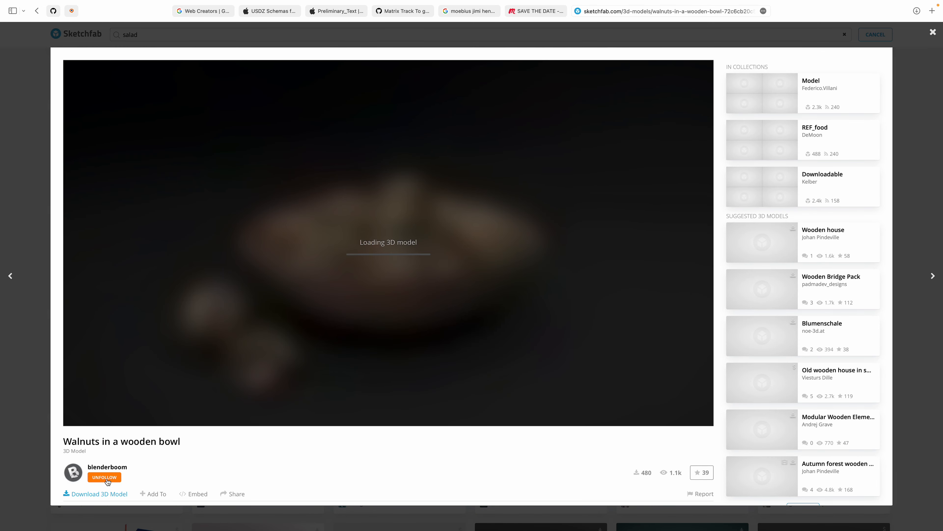
left_click(111, 494)
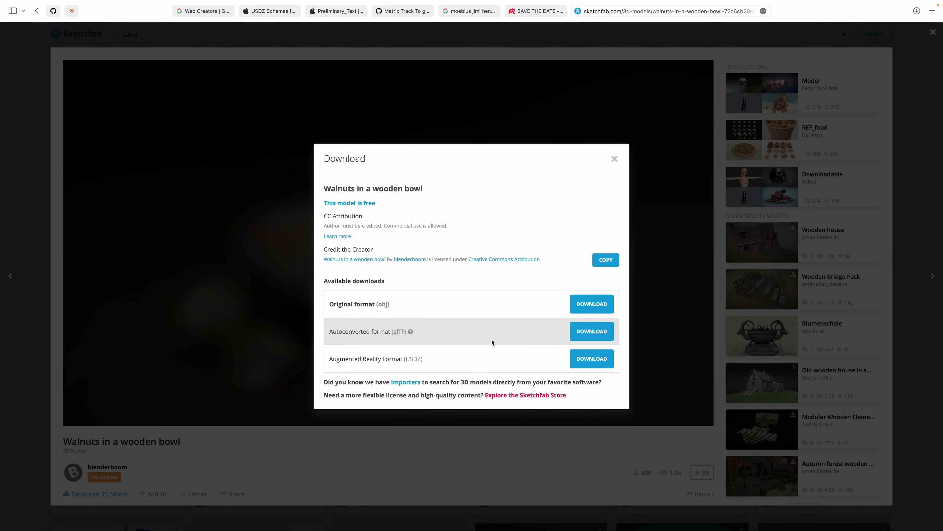
left_click(583, 337)
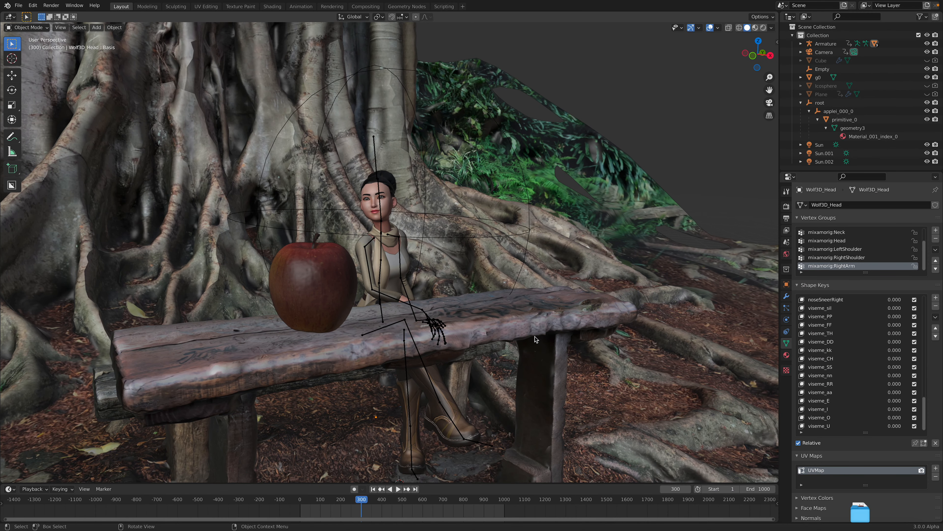
Step: In Blender, select the seated character's armature and put it into Pose Mode
scroll(419, 253, "down", 5)
middle_click_drag(418, 253, 410, 275)
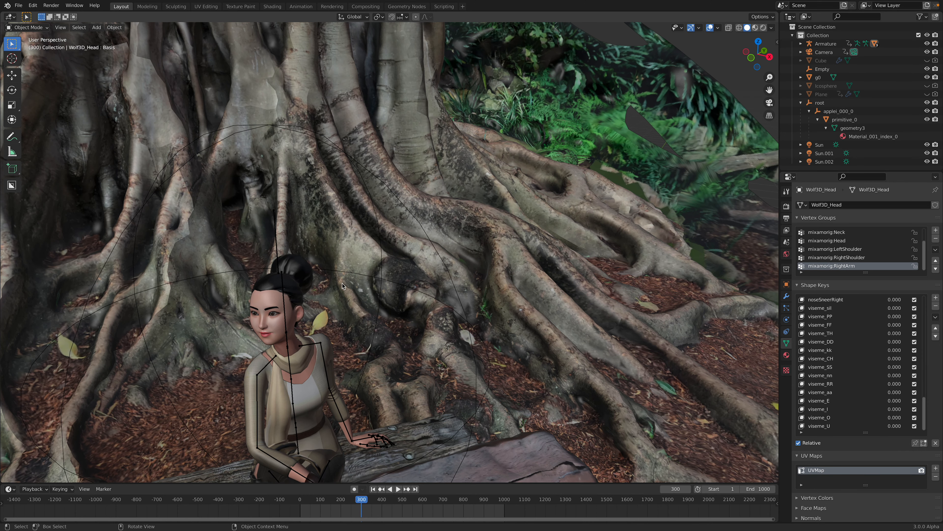
scroll(345, 286, "up", 3)
left_click(359, 261)
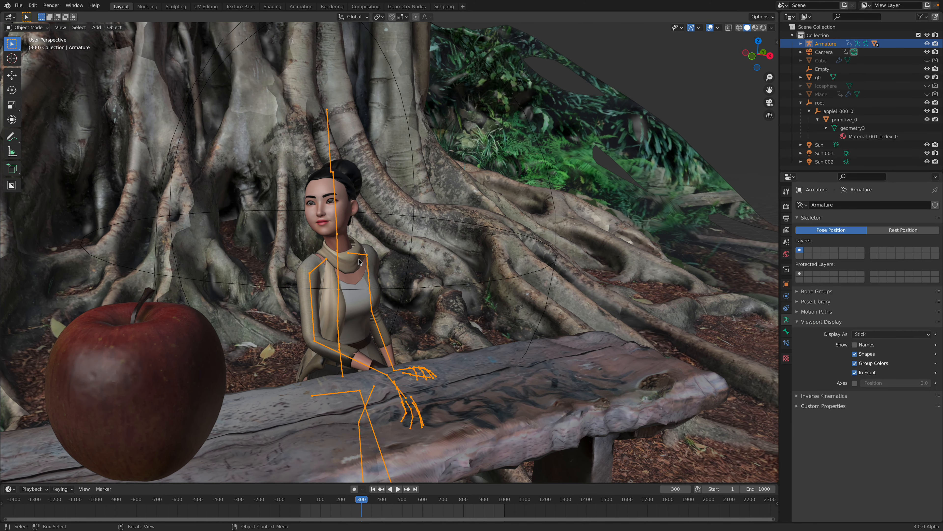
middle_click_drag(359, 261, 371, 197)
left_click(33, 28)
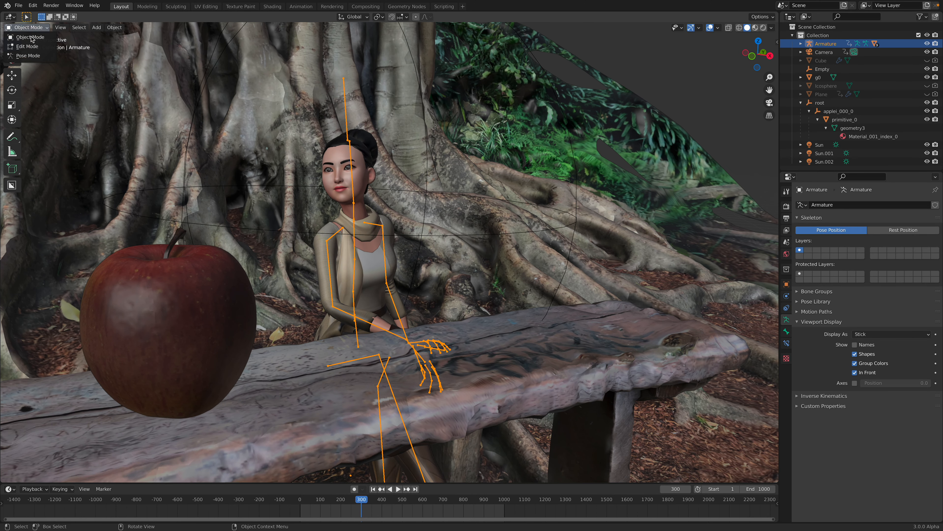
left_click(36, 57)
Step: Try rotating the left upper arm bone outward, cancel the rotation and return to Object Mode
left_click(383, 231)
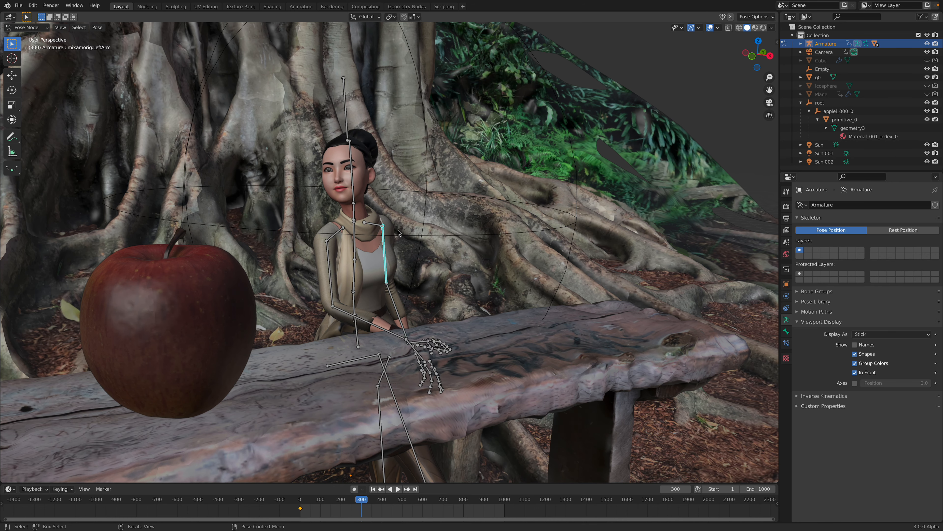
key("r")
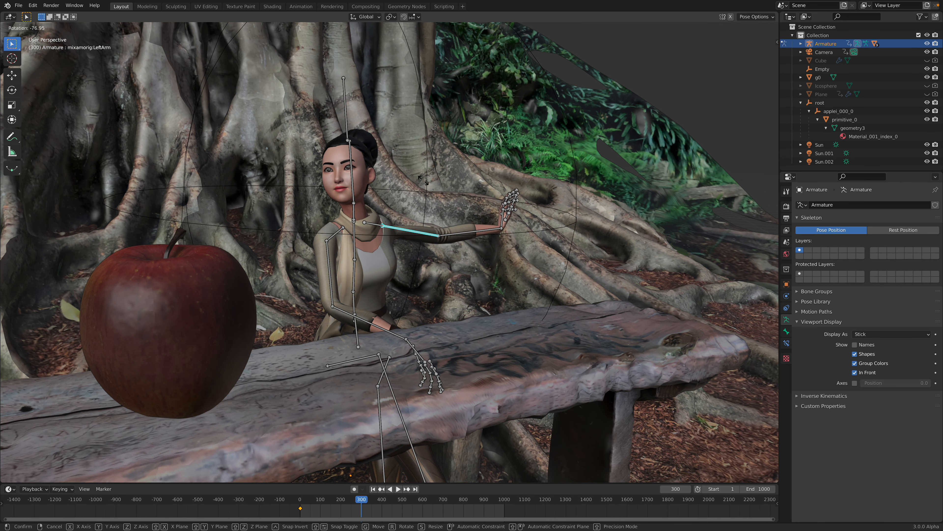
left_click(421, 253)
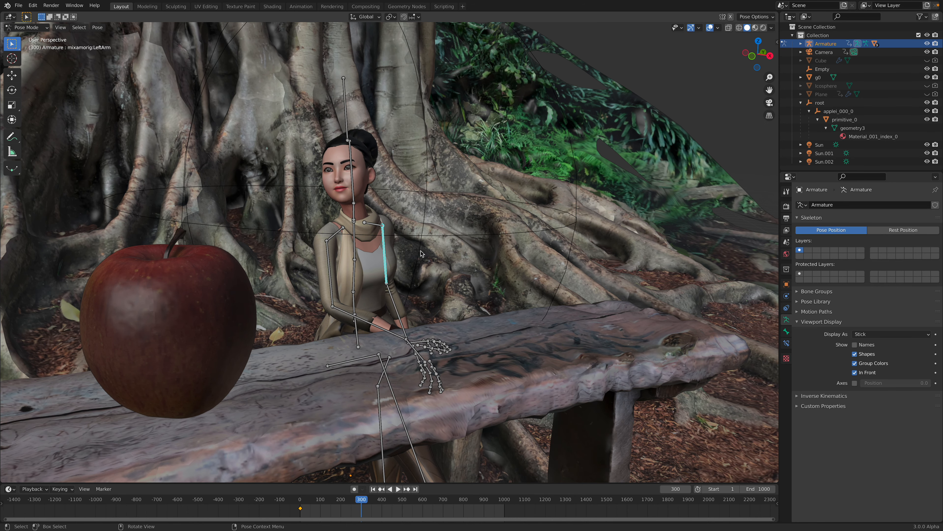
left_click(33, 28)
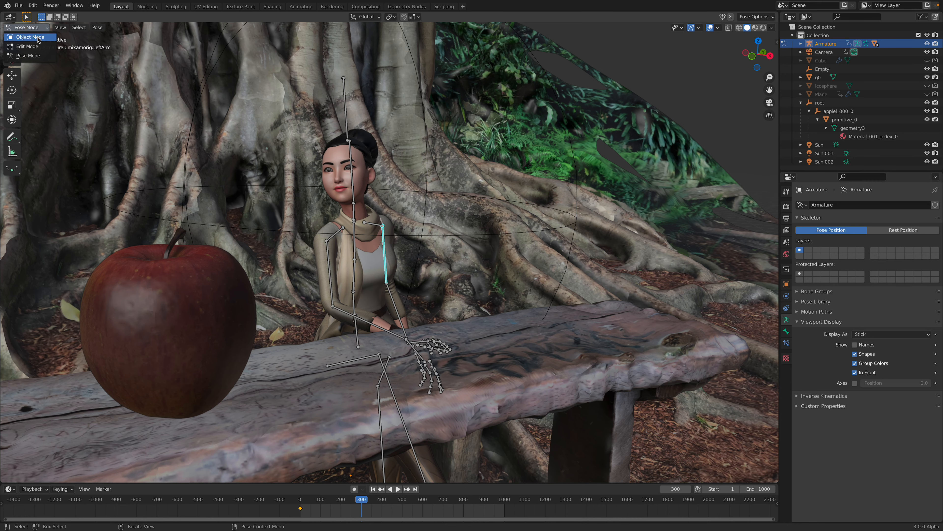
left_click(38, 39)
scroll(366, 235, "down", 6)
middle_click_drag(365, 251, 354, 251)
scroll(354, 251, "up", 6)
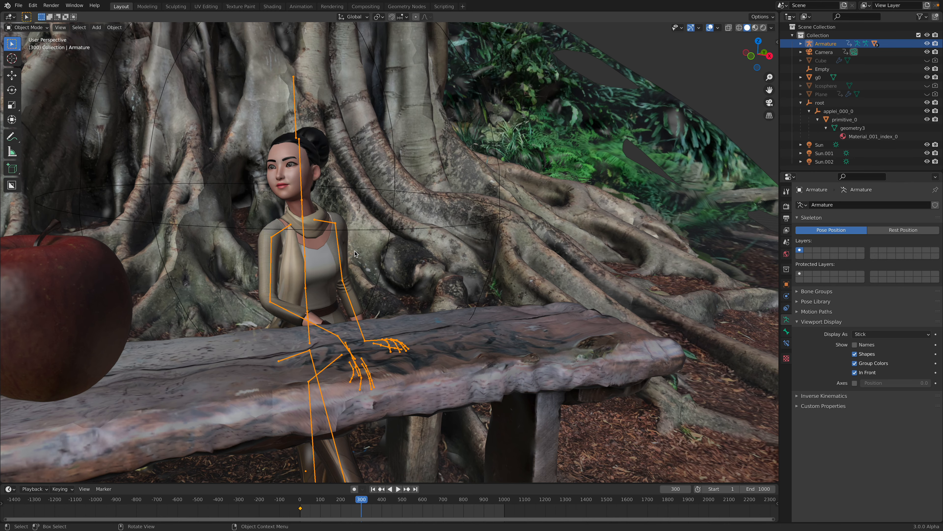
scroll(355, 254, "down", 5)
scroll(359, 254, "up", 3)
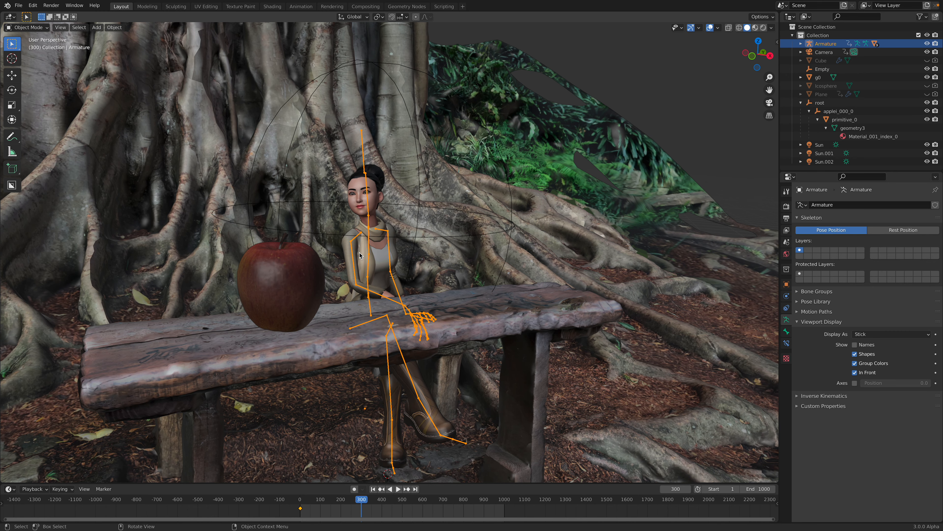
scroll(359, 255, "down", 2)
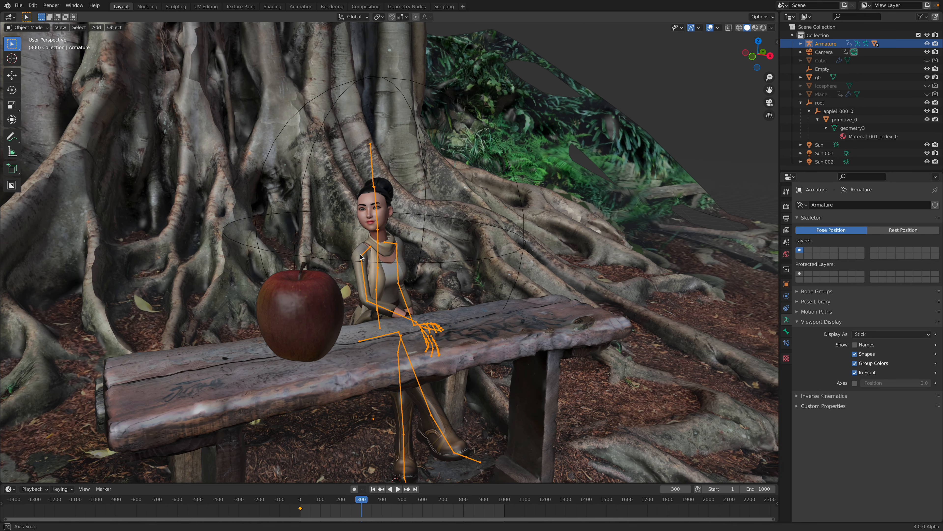
scroll(406, 225, "up", 3)
scroll(405, 225, "up", 1)
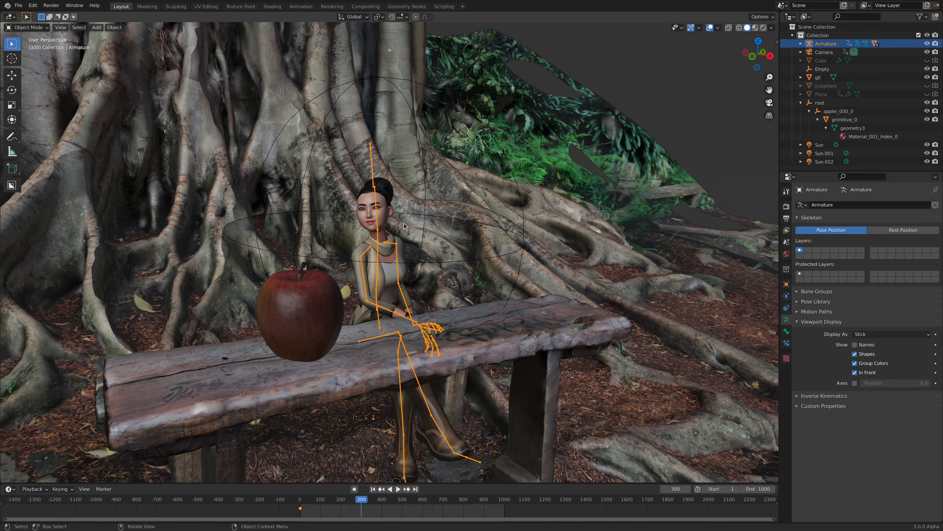
middle_click_drag(402, 224, 393, 222)
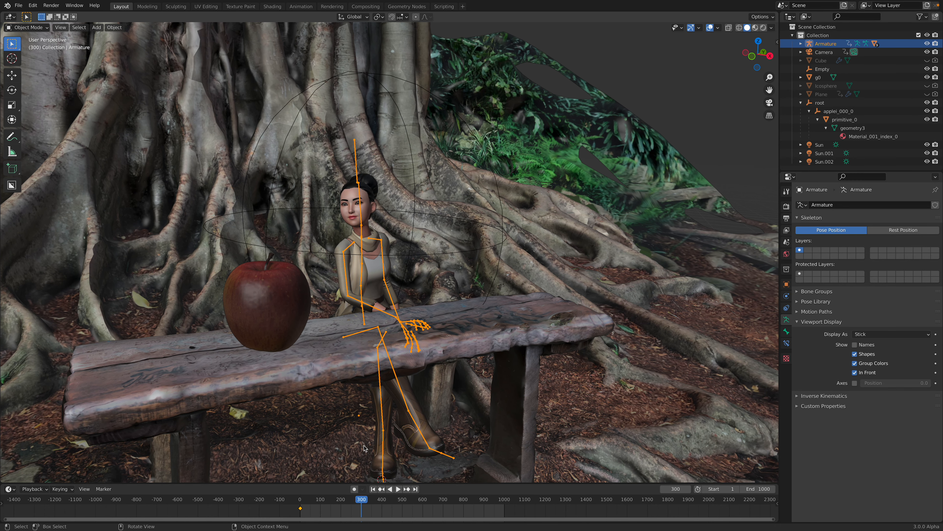
Step: Scrub the animation to frame 382 and examine the seated character's pose at the table from closer and farther away
left_click_drag(323, 500, 377, 262)
left_click(361, 201)
left_click(361, 194)
middle_click_drag(361, 194, 364, 194)
middle_click_drag(364, 193, 398, 191, "shift")
scroll(398, 191, "up", 2)
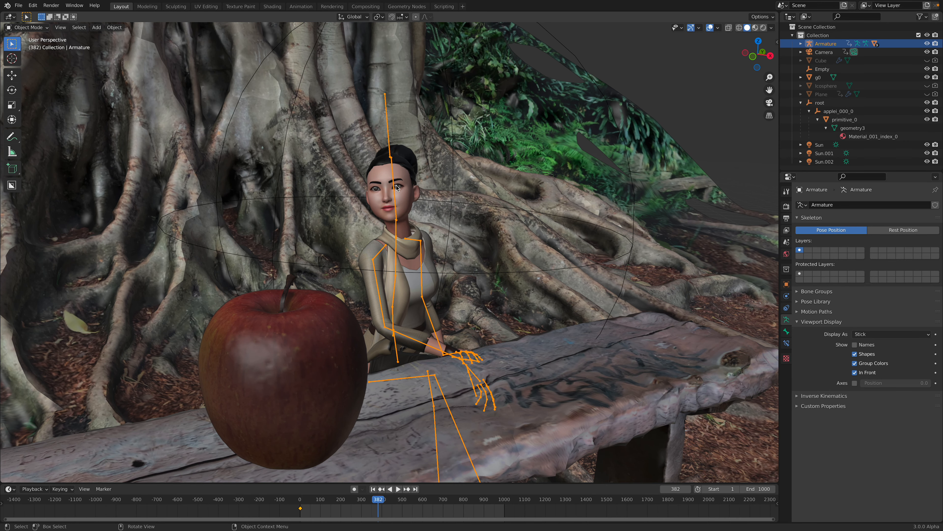
scroll(389, 191, "down", 2)
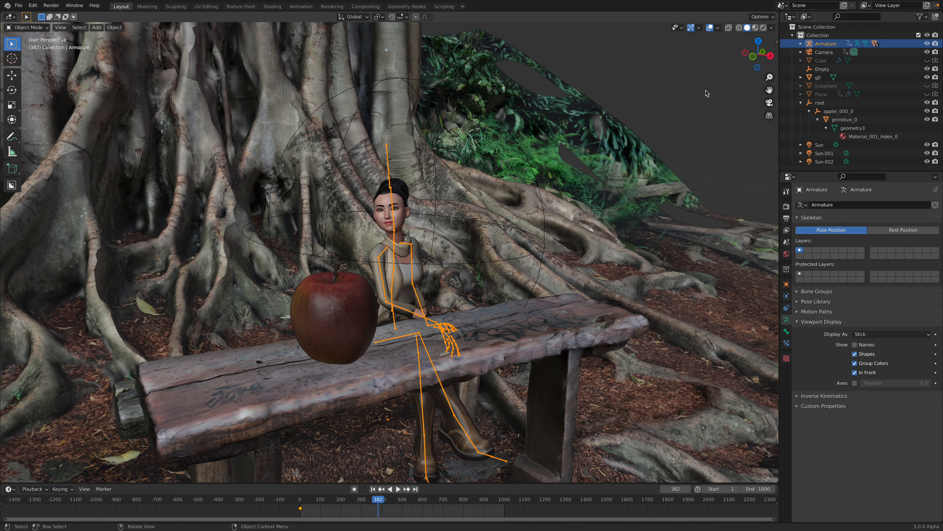
scroll(686, 121, "down", 3)
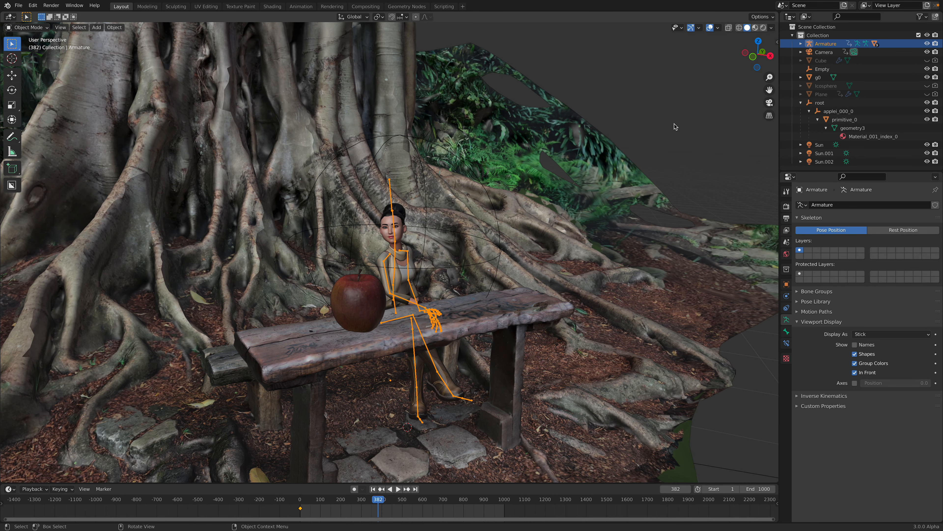
Step: Import scene.gltf from the walnuts_in_a_wooden_bowl download folder as glTF 2.0
left_click(18, 8)
mouse_move(70, 120)
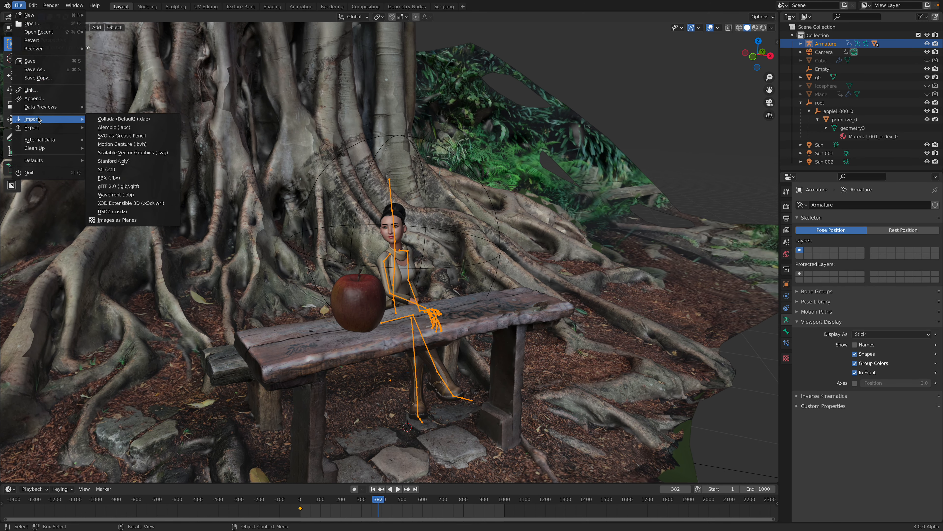
left_click(132, 185)
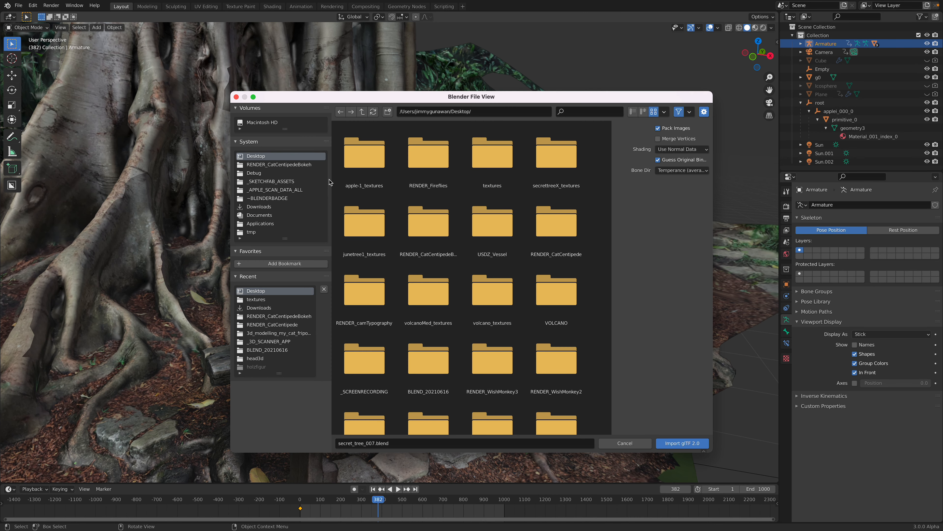
double_click(366, 156)
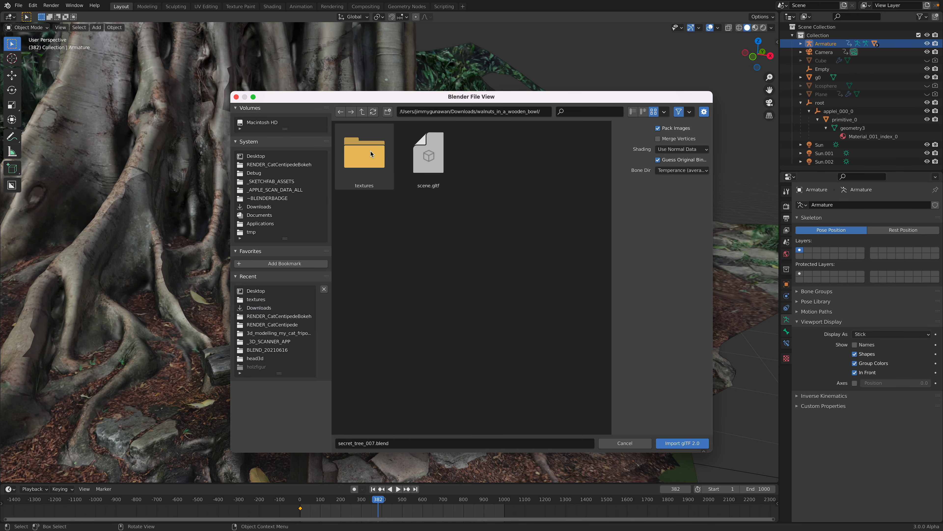
left_click(438, 161)
double_click(438, 160)
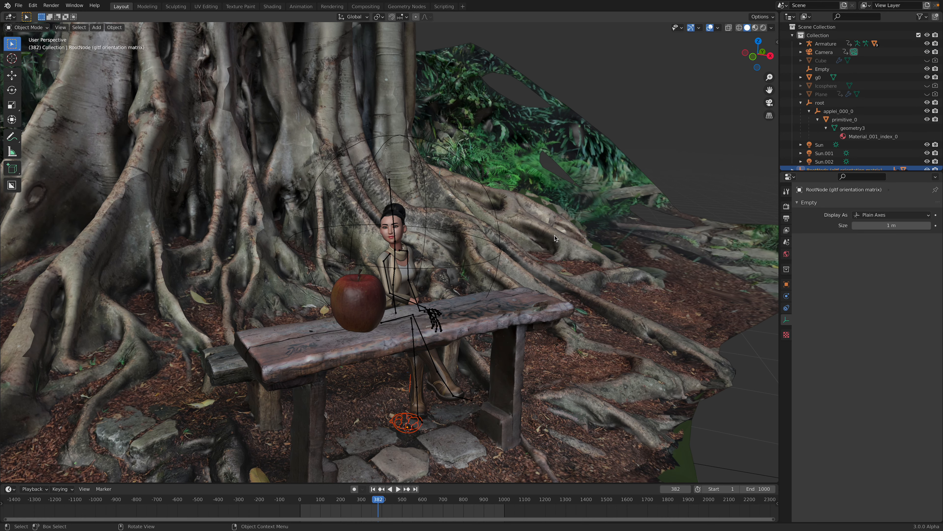
Step: Move the walnut bowl up from the ground onto the tabletop, between the apple and the seated character
scroll(555, 326, "down", 5)
middle_click_drag(499, 372, 502, 341)
key("g")
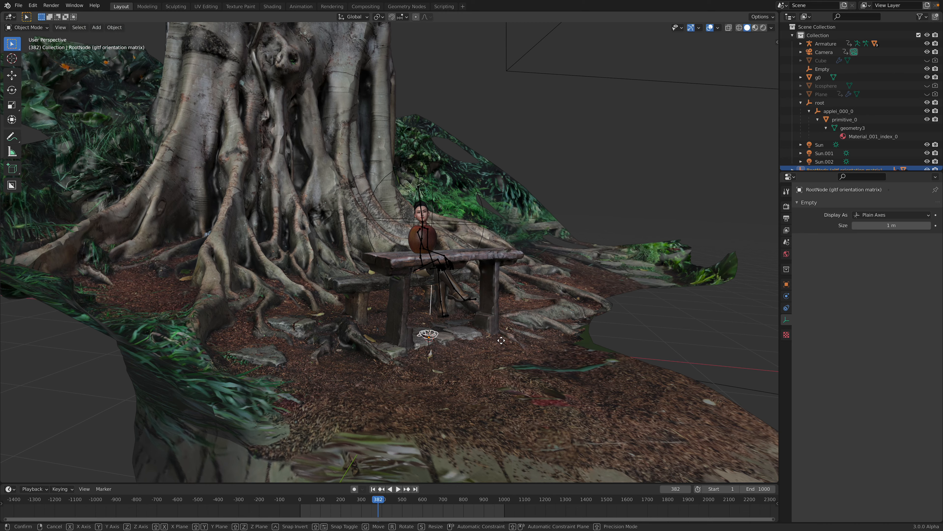
left_click(538, 246)
middle_click_drag(538, 247, 419, 310)
key("g")
left_click(380, 311)
scroll(375, 316, "up", 5)
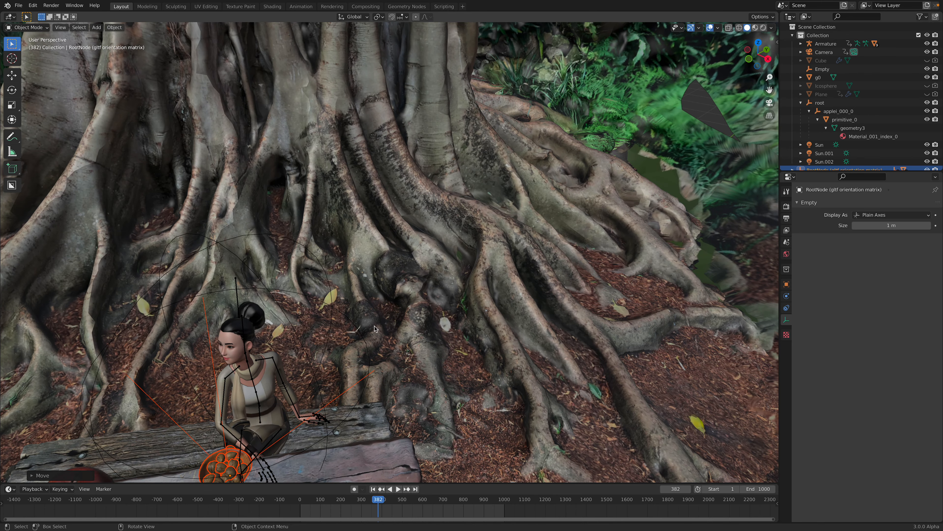
scroll(375, 328, "down", 4)
key("g")
left_click(360, 281)
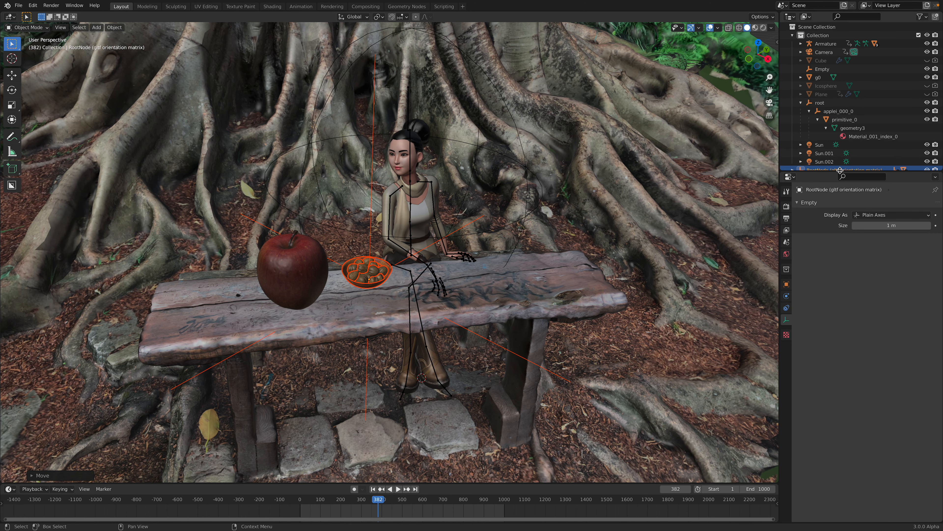
Step: Enlarge the outliner to show the walnut bowl's root node, and save the Blender file
left_click_drag(839, 170, 839, 231)
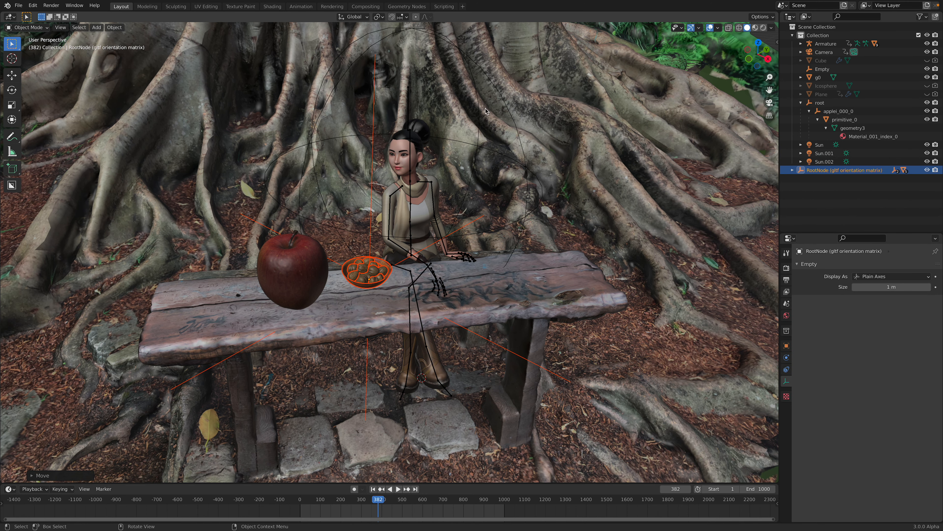
left_click(19, 6)
left_click(30, 61)
left_click(18, 5)
mouse_move(56, 127)
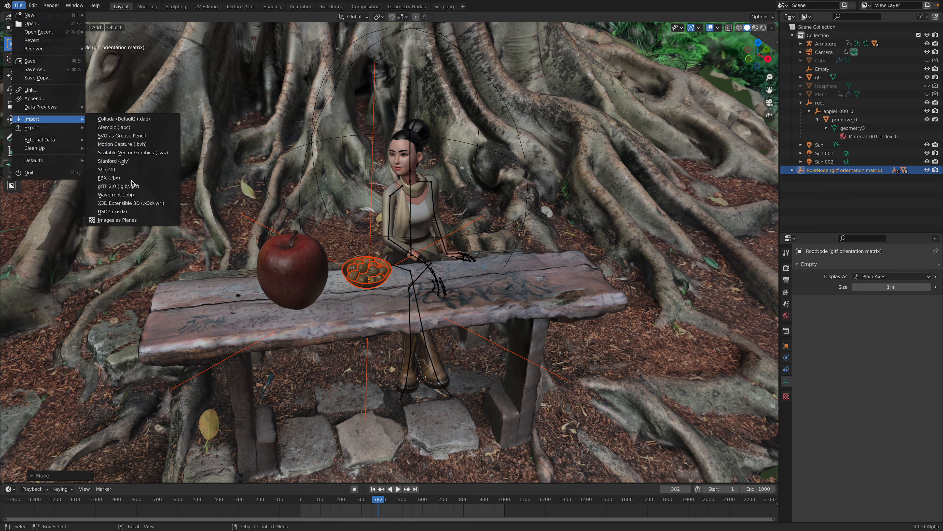
Step: Move the walnut bowl along the tabletop until it sits directly in front of the seated character
middle_click_drag(438, 247, 458, 245)
key("g")
left_click(482, 242)
middle_click_drag(520, 257, 477, 248)
scroll(492, 252, "up", 3)
key("g")
left_click(533, 255)
scroll(477, 248, "down", 3)
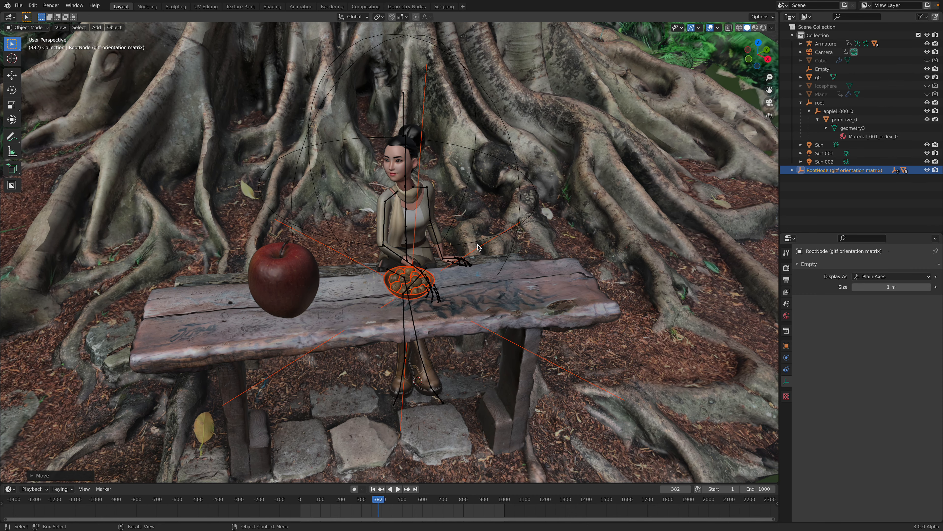
Step: Scale the walnut bowl up slightly and place it beside the character's hand, on the side away from the apple
key("s")
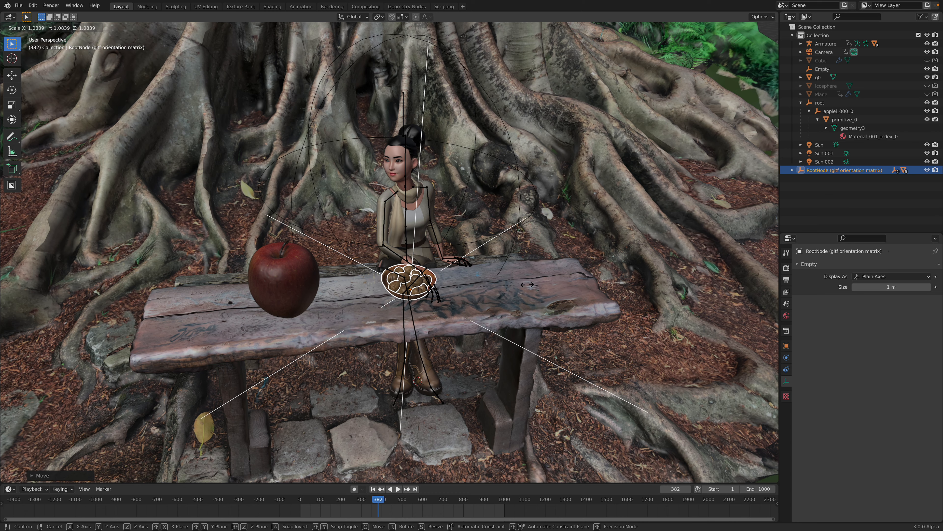
left_click(528, 287)
key("g")
middle_click_drag(463, 268, 576, 139)
left_click(536, 257)
Step: Switch the viewport to Material Preview shading and look through the scene camera
left_click(754, 30)
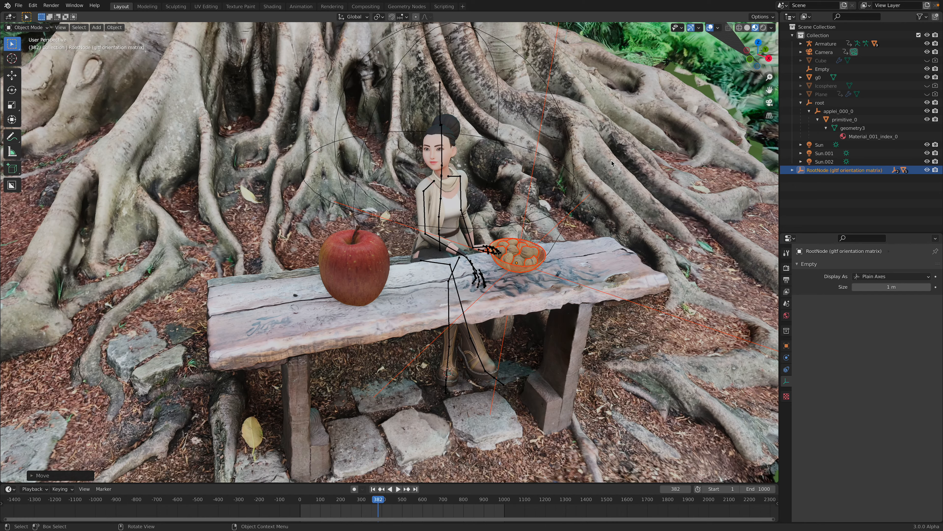
middle_click_drag(612, 160, 655, 129)
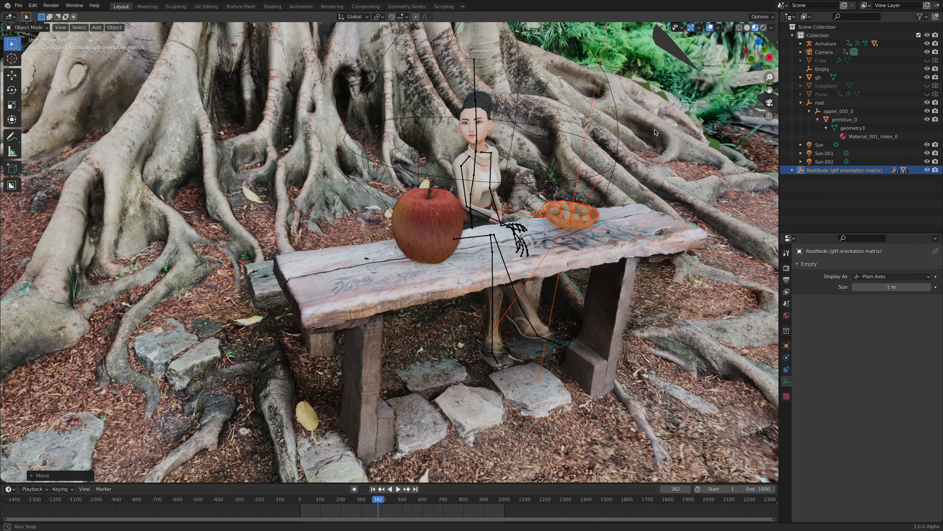
left_click(770, 102)
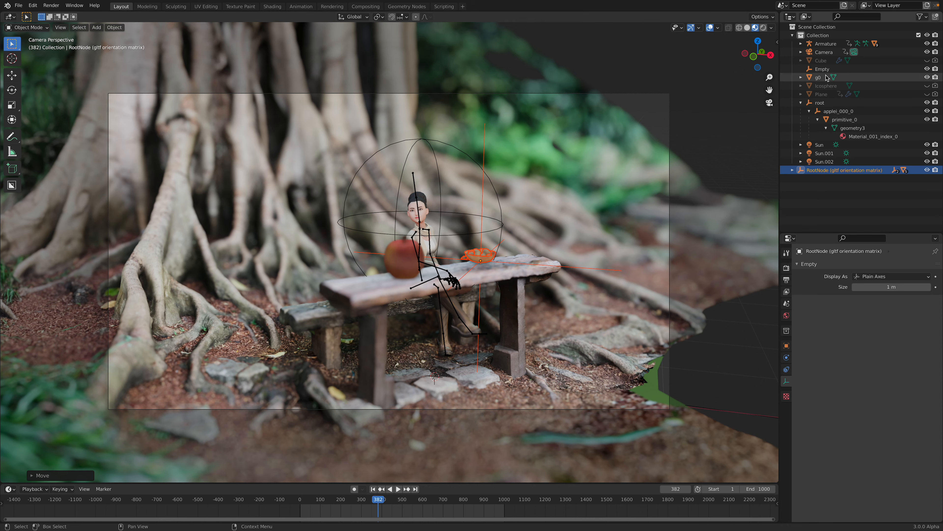
Step: Show the camera's depth-of-field settings and move its focus Empty away from the character, past the apple in the camera view
left_click(827, 54)
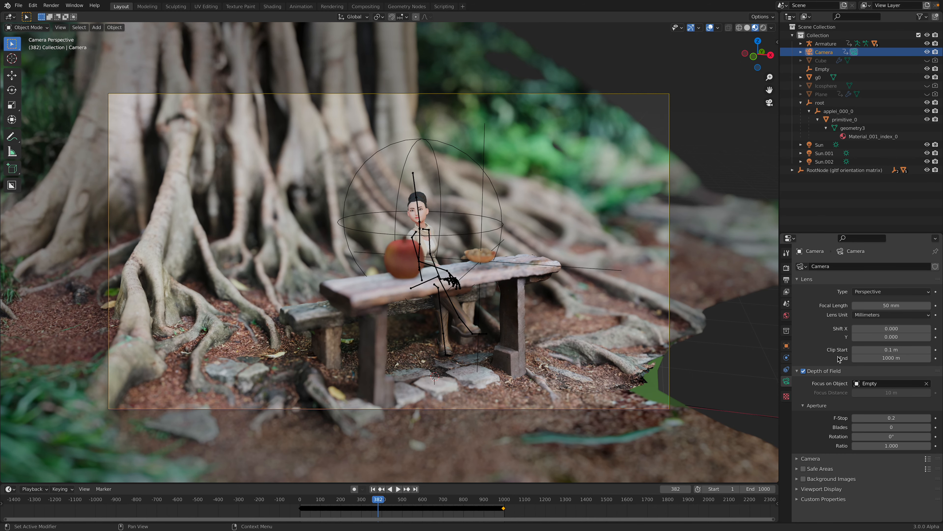
left_click_drag(780, 200, 693, 204)
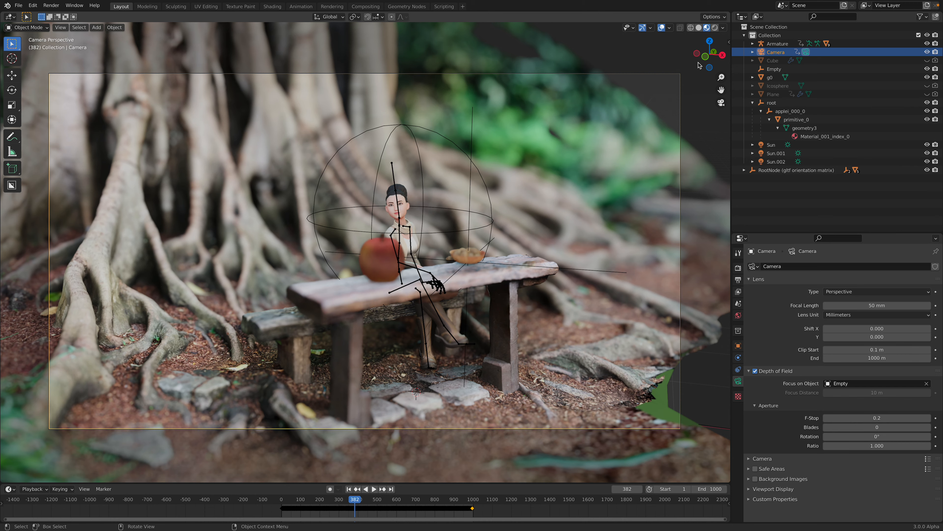
left_click(774, 68)
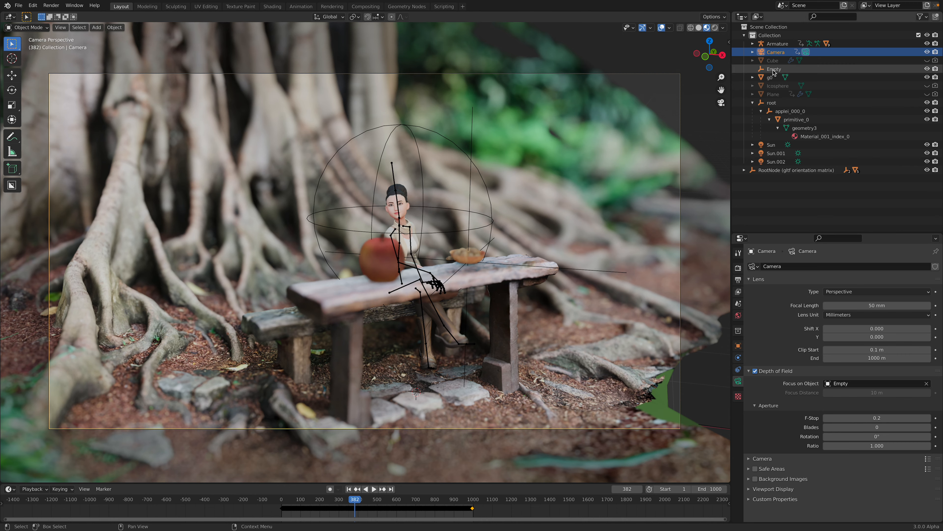
key("g")
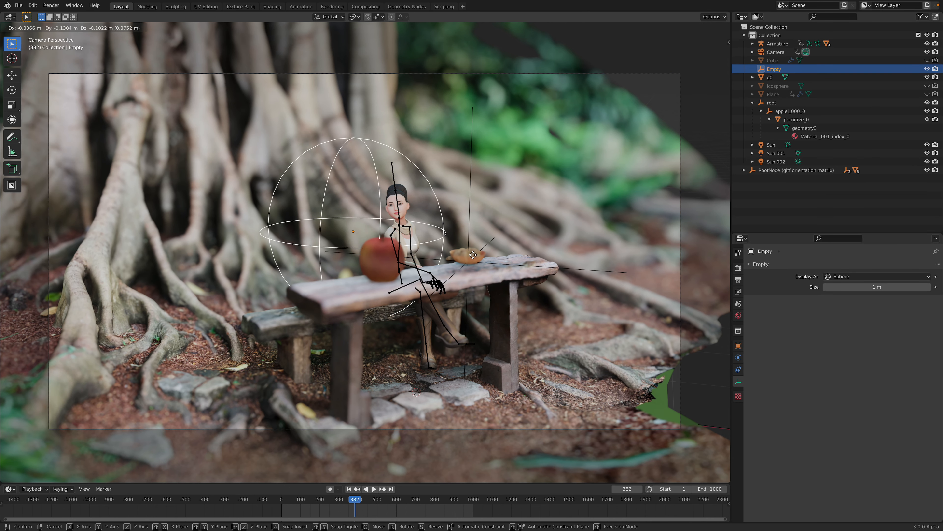
left_click(467, 253)
mouse_move(506, 258)
middle_mouse_down()
mouse_move(491, 265)
mouse_move(500, 261)
middle_mouse_up()
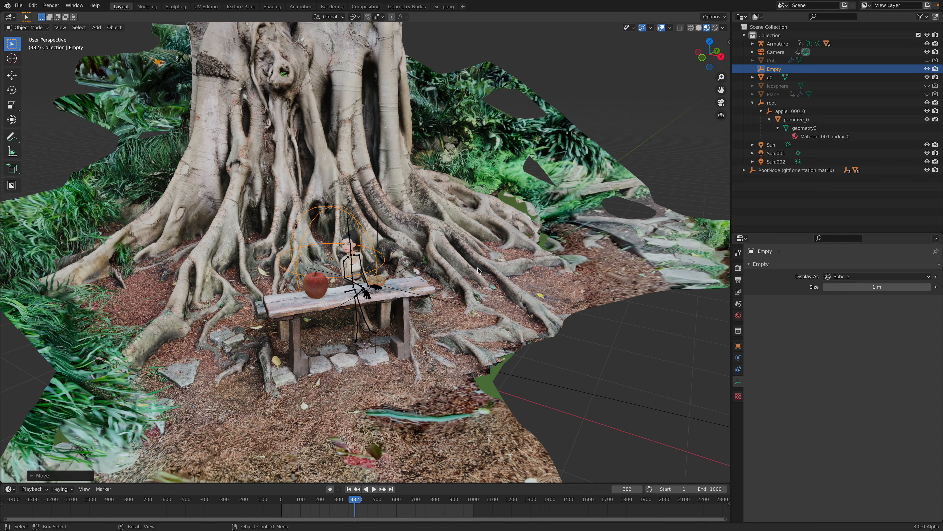
left_click(721, 103)
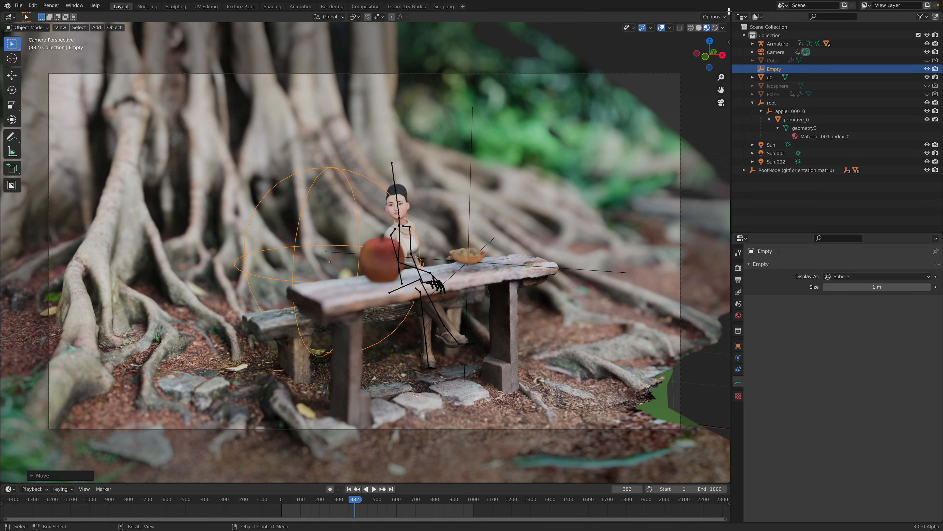
Step: Split the 3D viewport into two side-by-side views and reposition the focus Empty from a free perspective view in the second one
left_click_drag(637, 19, 569, 20)
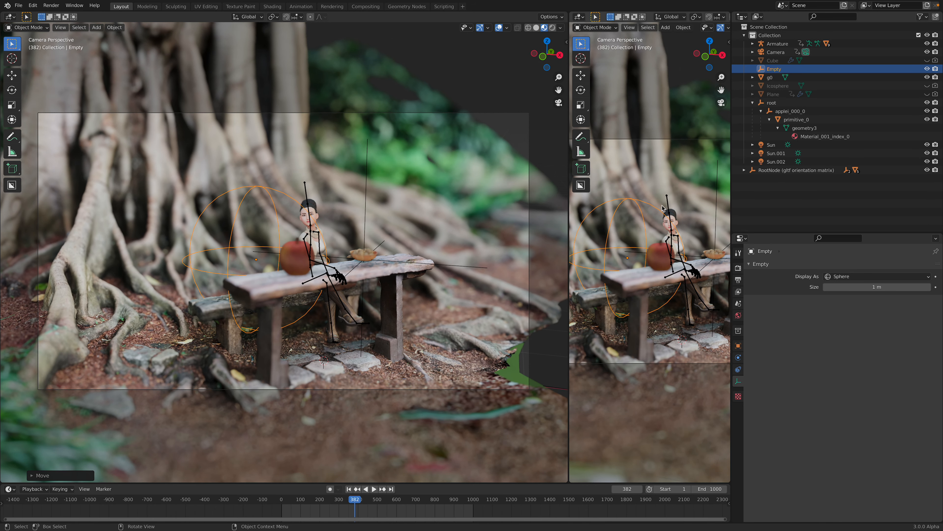
middle_click_drag(653, 212, 647, 236)
key("g")
left_click(645, 244)
key("g")
left_click(594, 275)
key("g")
left_click(670, 243)
Step: Widen the second viewport and fine-tune the focus Empty so its centre lies on the apple in the camera view
scroll(646, 246, "up", 2)
left_click_drag(729, 225, 772, 225)
key("g")
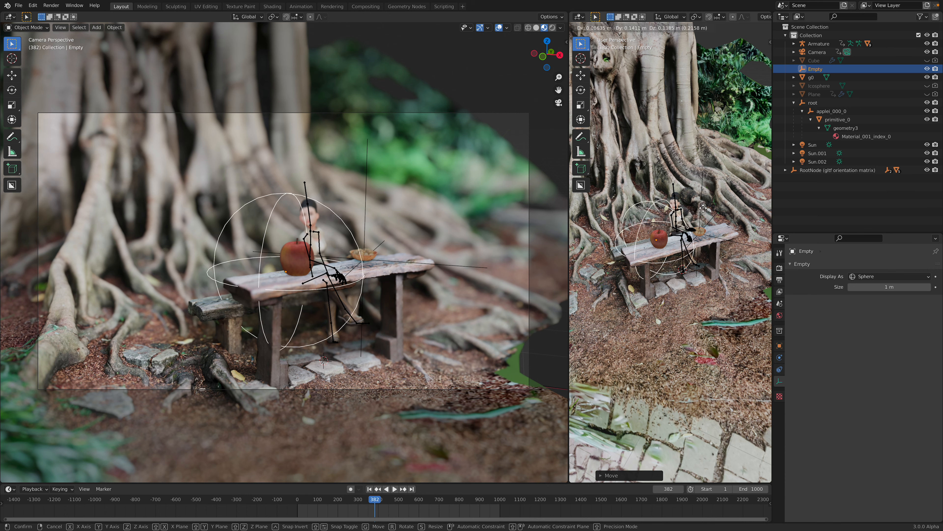
left_click(689, 212)
key("g")
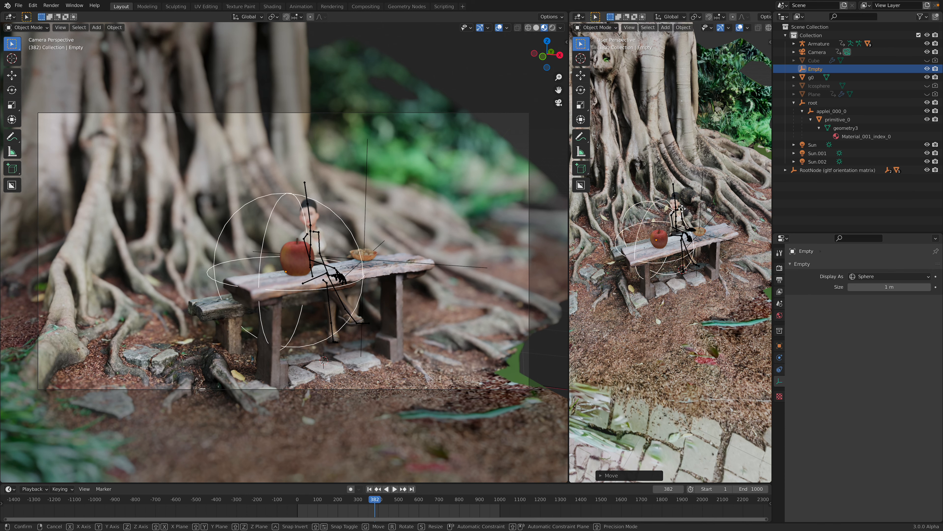
left_click(690, 204)
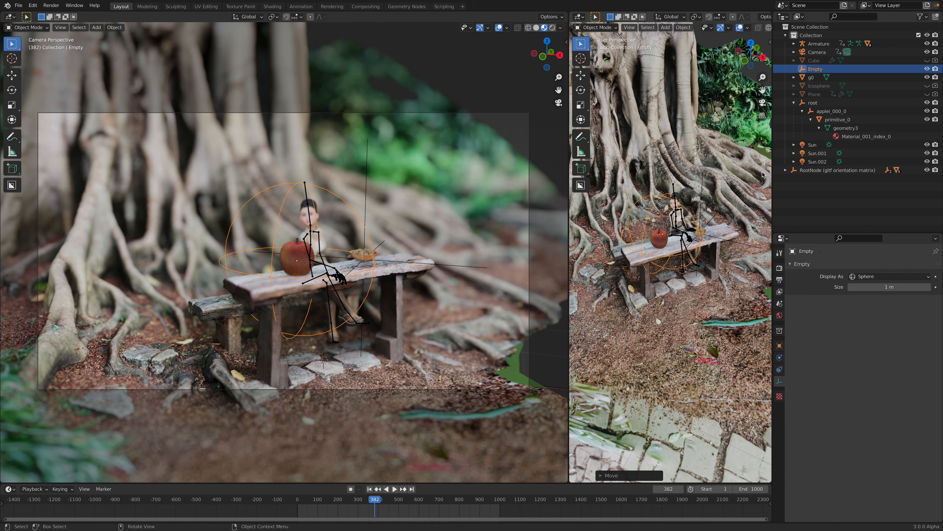
Step: Set the camera's depth-of-field F-Stop to 3.2
left_click(817, 52)
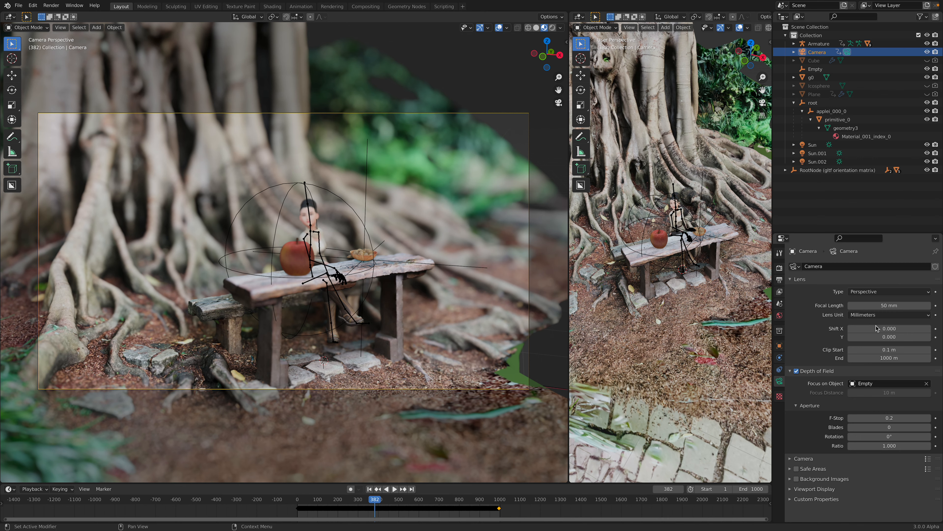
left_click_drag(873, 416, 912, 416)
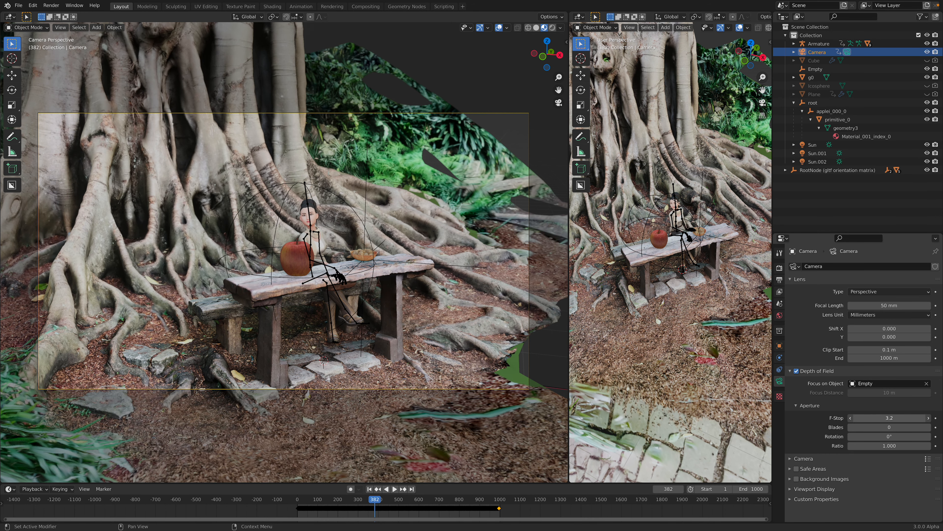
middle_click_drag(680, 290, 628, 288)
key("g")
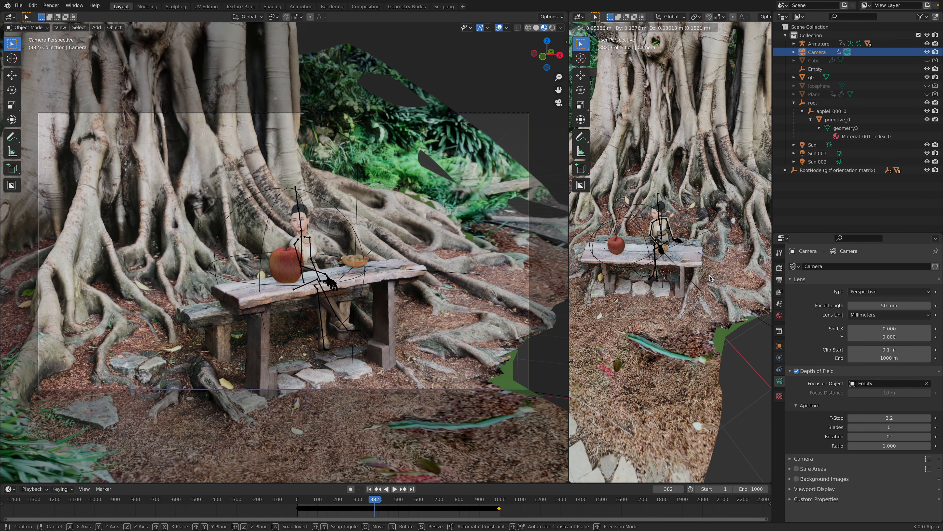
left_click(711, 279)
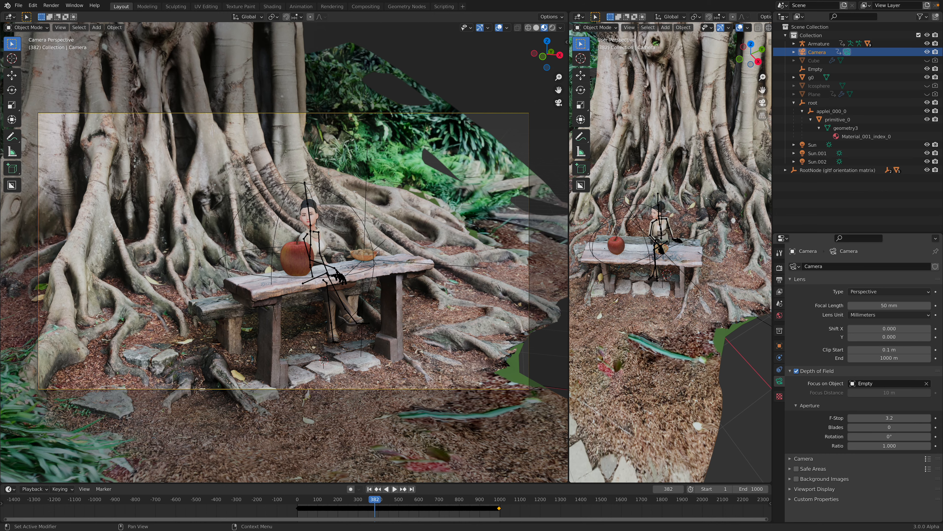
Step: Set the camera's depth-of-field F-Stop to 0.5 and show the scene's Eevee render settings
left_click_drag(889, 418, 860, 417)
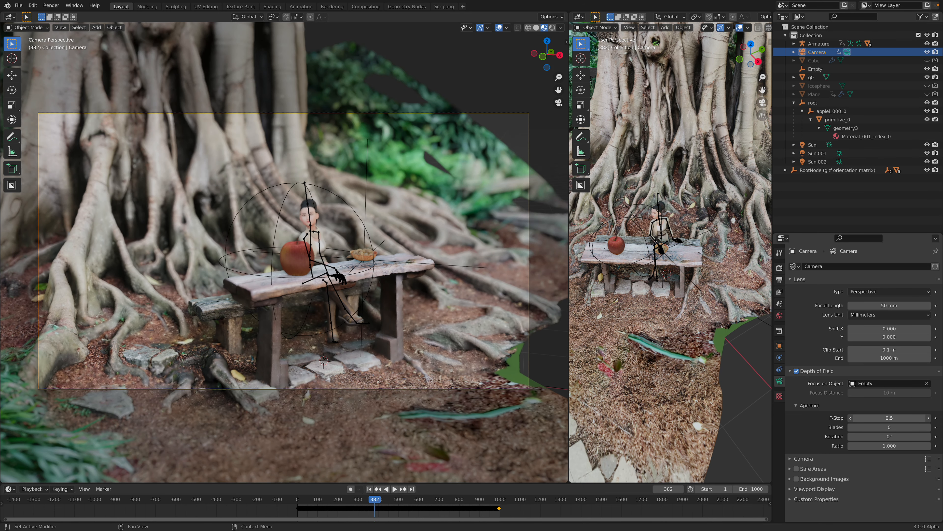
left_click(780, 254)
left_click(779, 268)
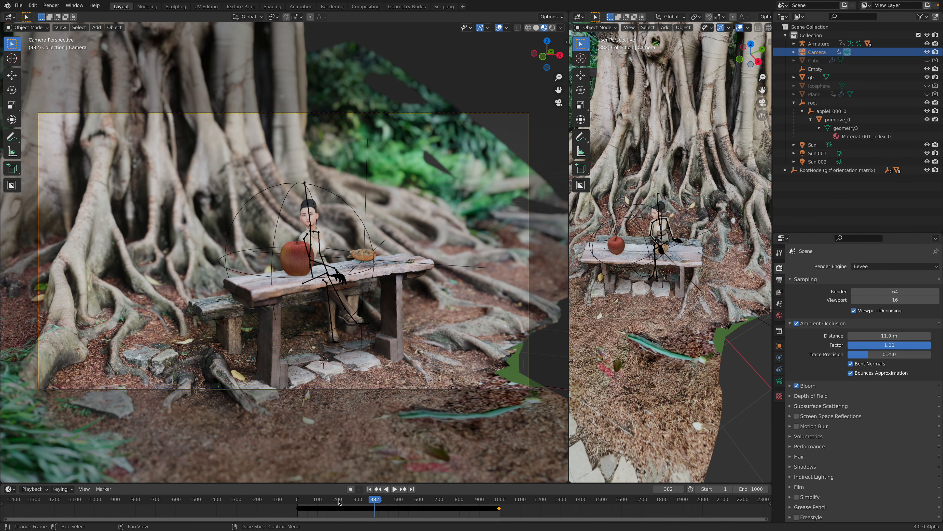
Step: Stop the animation at frame 366 and move the focus Empty from the apple up to the seated avatar
left_click_drag(340, 499, 316, 497)
key("space")
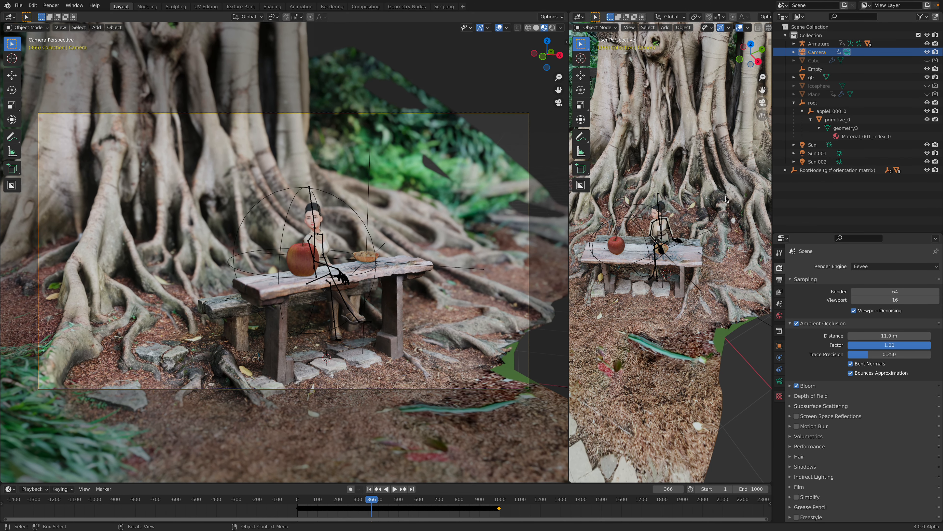
left_click(815, 69)
key("g")
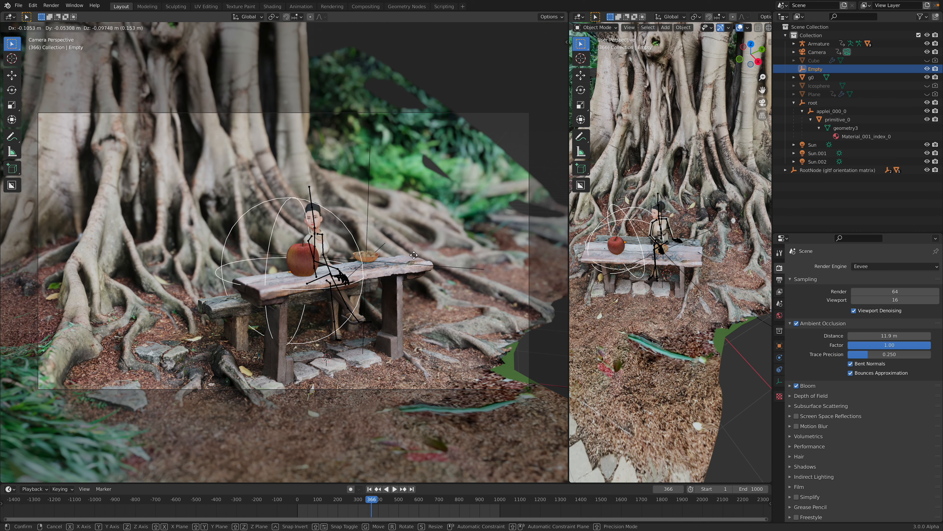
left_click(404, 262)
scroll(620, 255, "up", 2)
key("g")
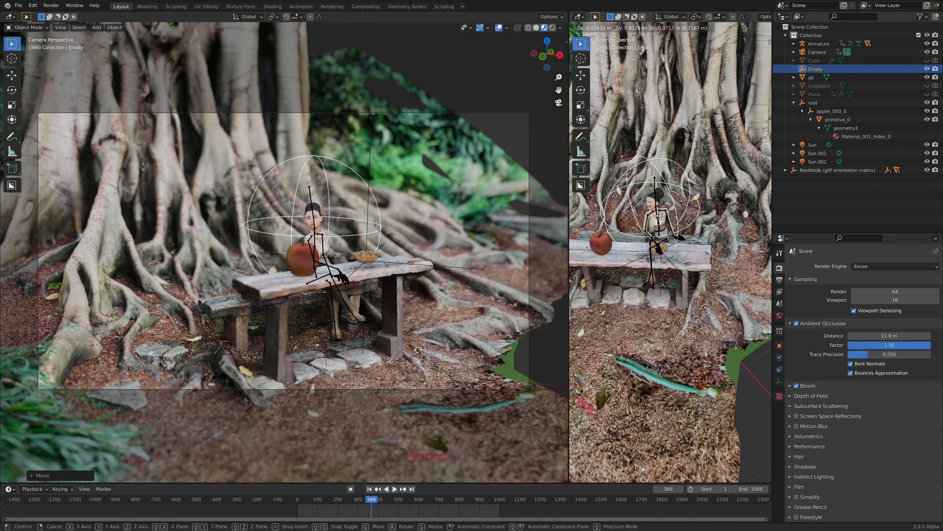
left_click(659, 215)
Step: Fine-tune the focus Empty's position on the avatar's upper body from a closer angle in the second viewport
middle_click_drag(663, 215, 660, 230)
scroll(661, 230, "up", 3)
key("g")
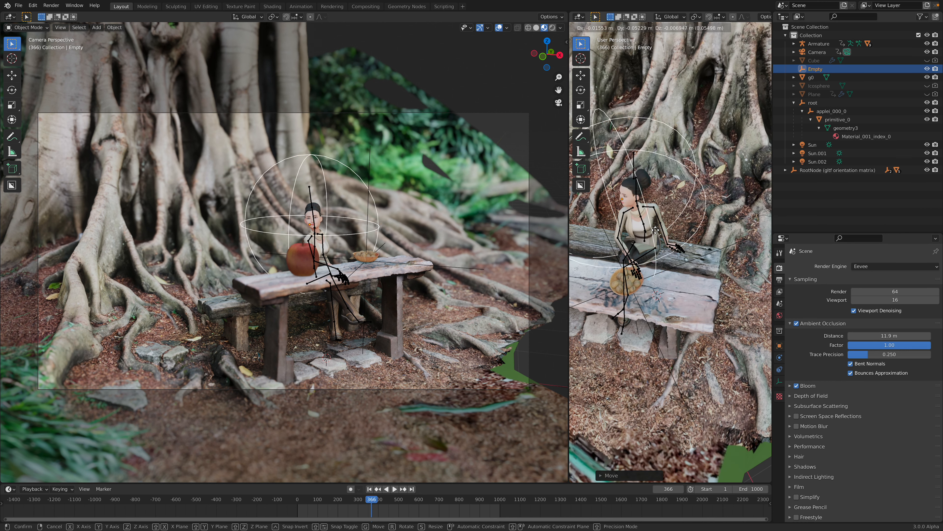
left_click(657, 232)
key("g")
left_click(655, 235)
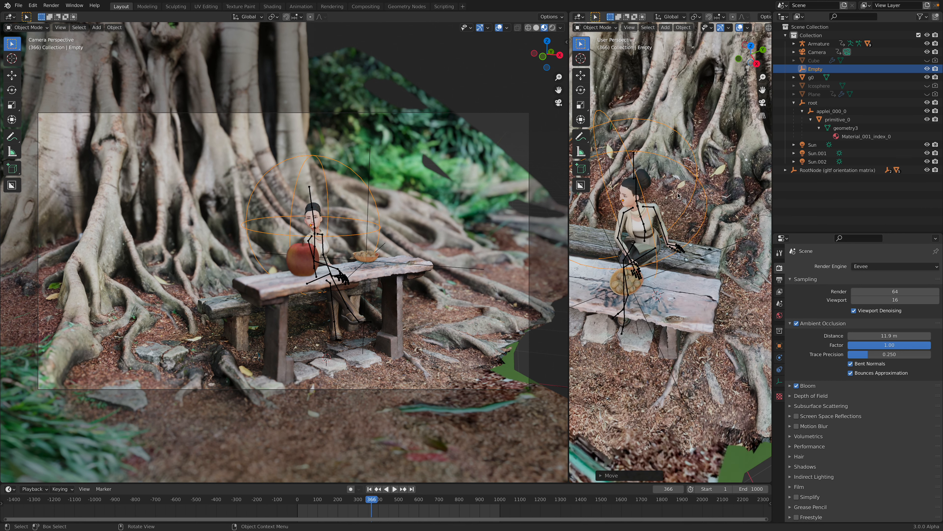
Step: Show the camera's depth-of-field settings and merge the two 3D viewports into a single camera view
left_click(815, 53)
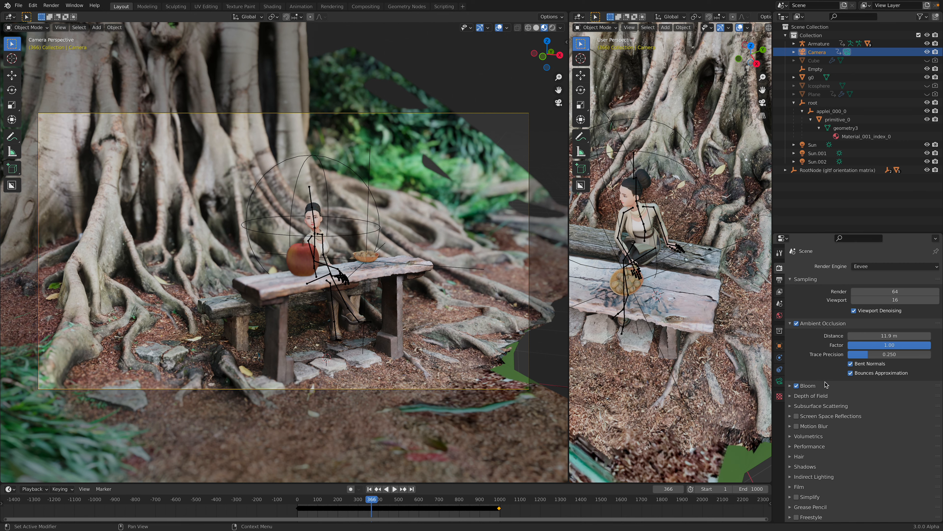
left_click(779, 381)
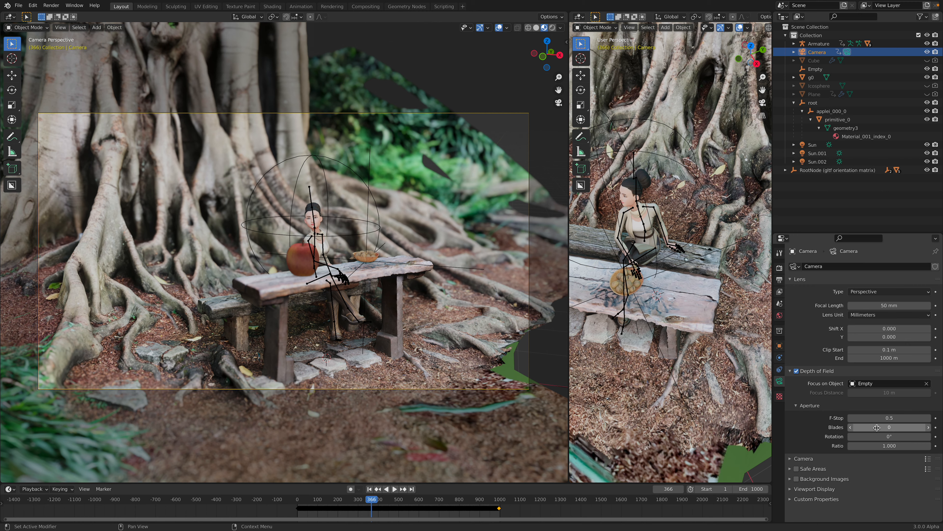
mouse_move(885, 420)
left_mouse_down()
mouse_move(910, 420)
mouse_move(885, 417)
left_mouse_up()
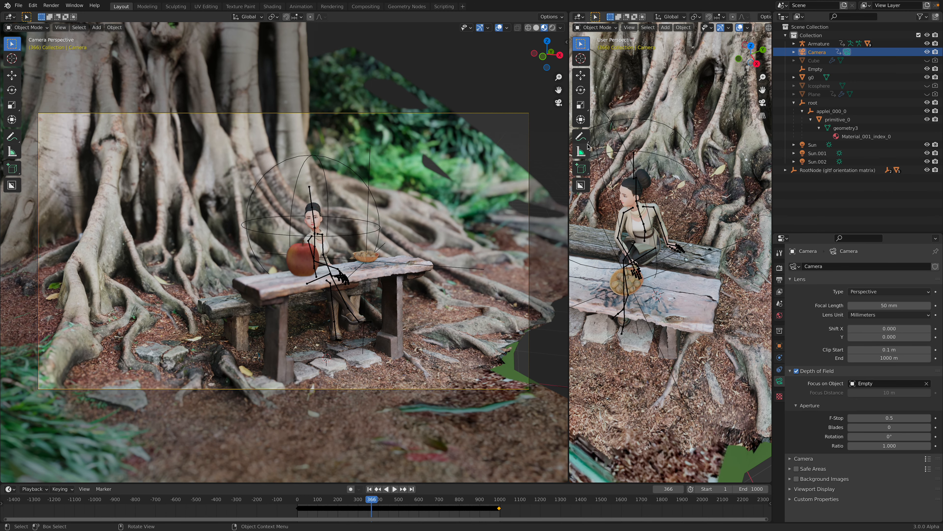
left_click_drag(568, 12, 664, 60)
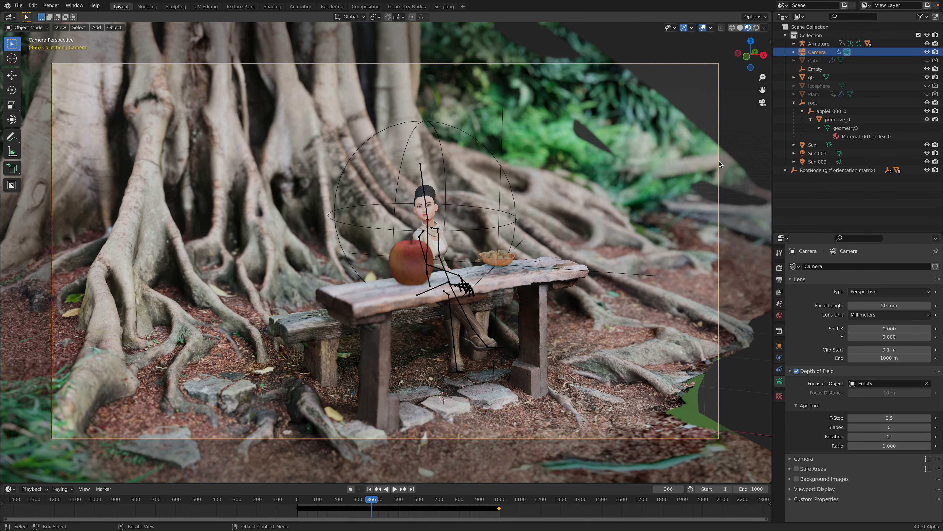
Step: Set the render engine to Cycles with GPU Compute as the device and preview the camera view in rendered shading
left_click(779, 269)
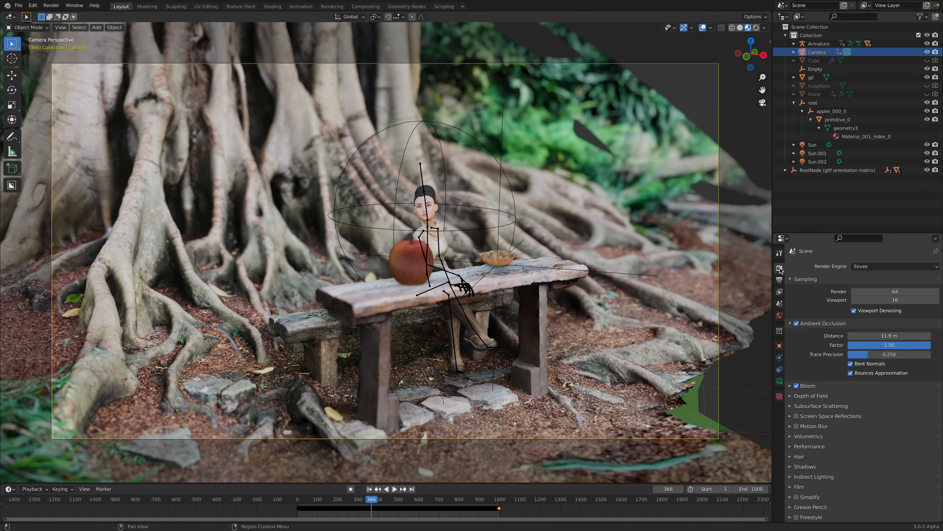
left_click(868, 267)
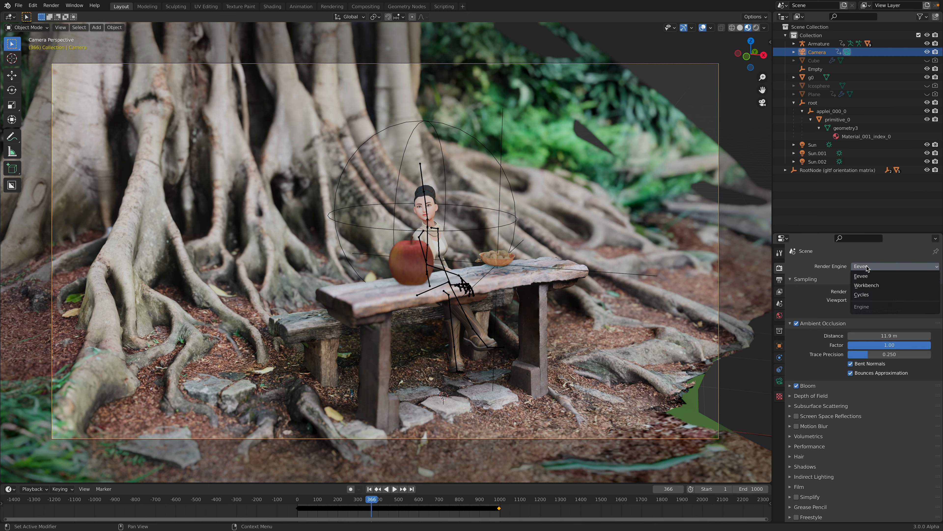
left_click(872, 297)
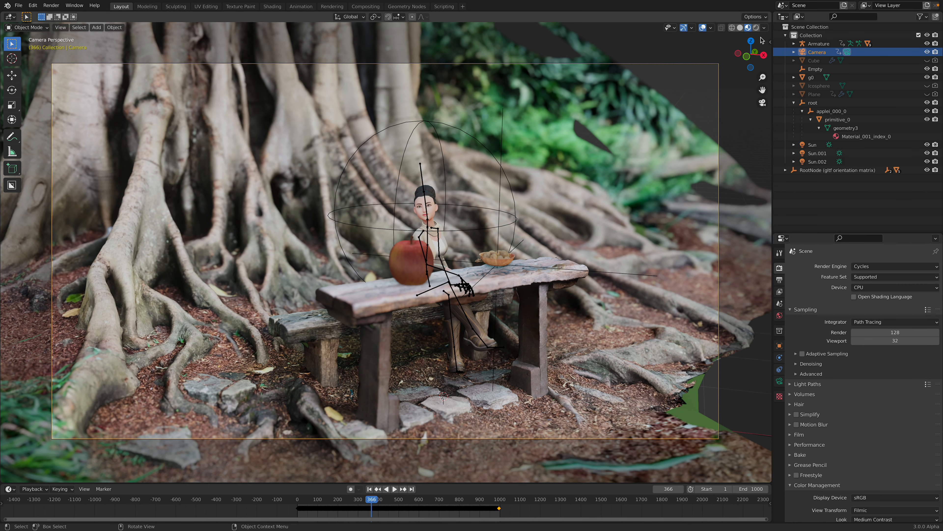
left_click(869, 287)
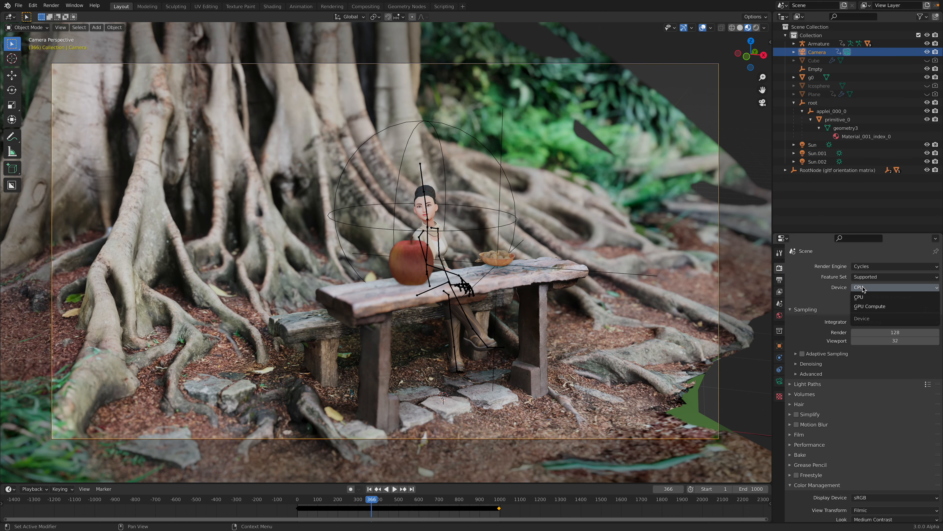
left_click(858, 303)
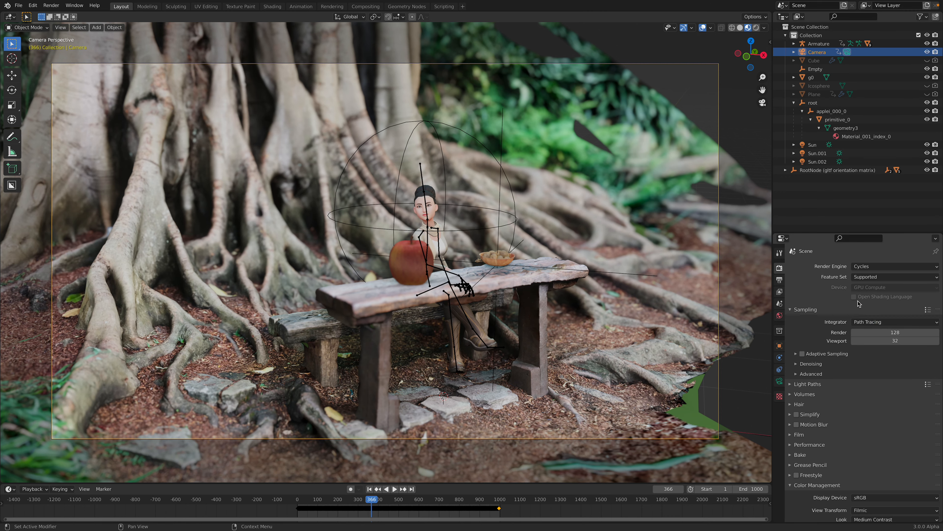
left_click(756, 28)
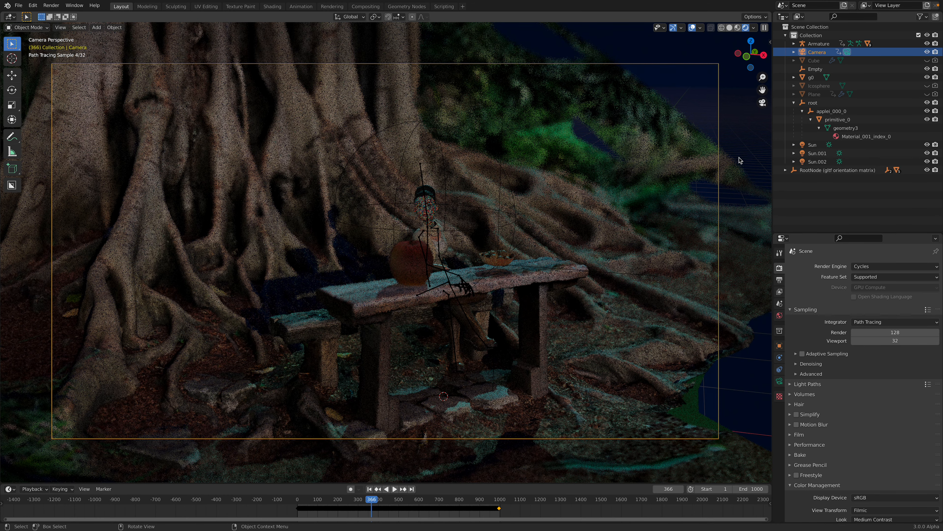
Step: Set the render engine back to Eevee and unhide the Cube that generates the fireflies in the viewport
left_click(861, 266)
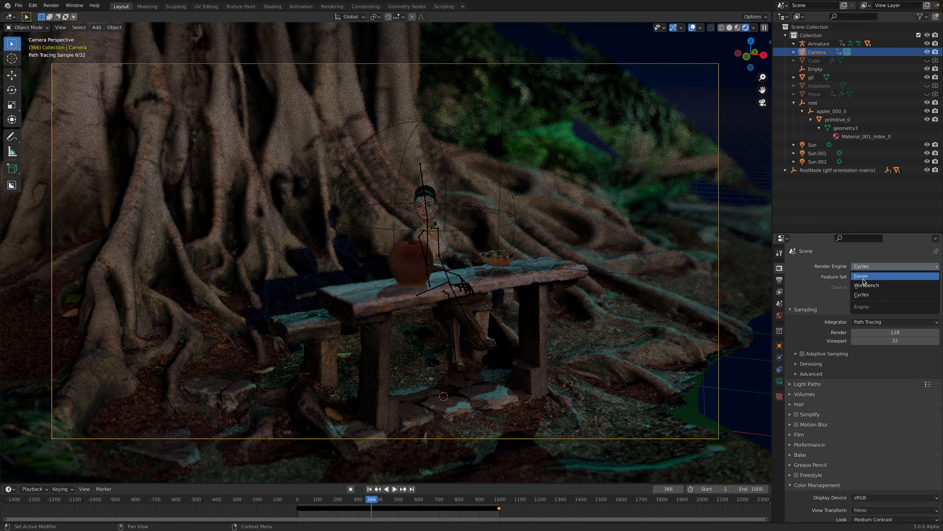
left_click(863, 279)
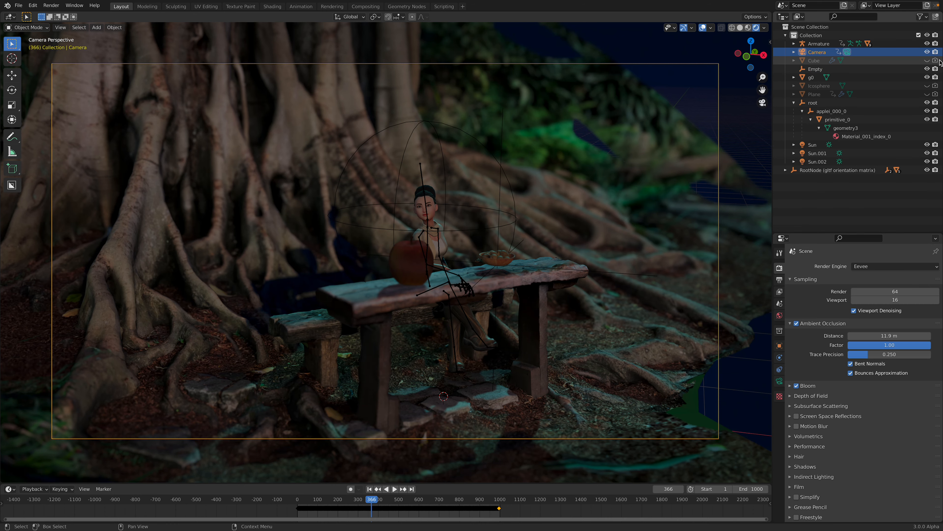
left_click(927, 61)
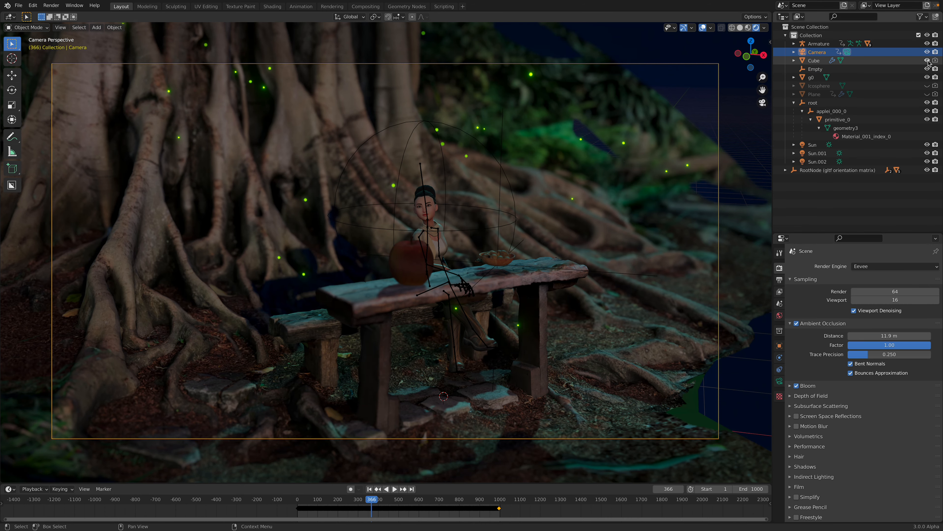
Step: Play and scrub the animation to examine the fireflies around the avatar, stopping at frame 320
left_click(394, 488)
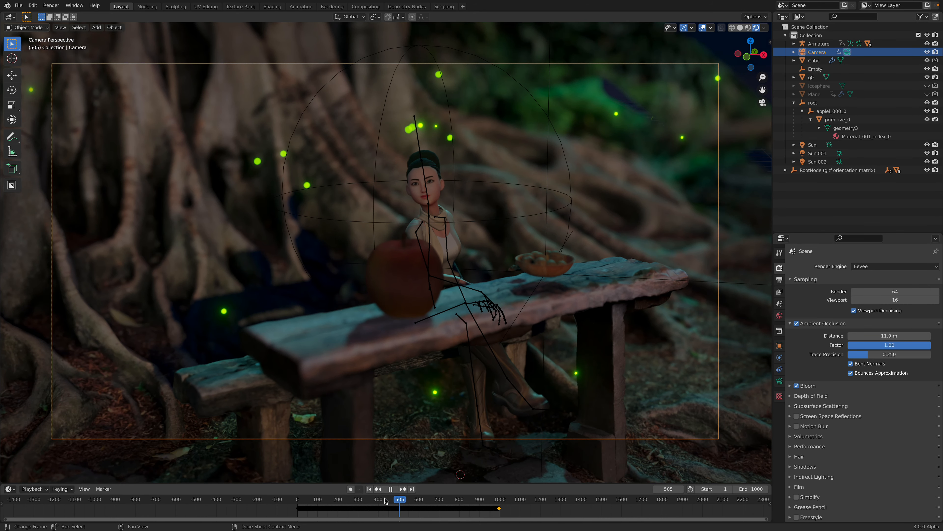
left_click(362, 499)
left_click_drag(363, 501, 356, 500)
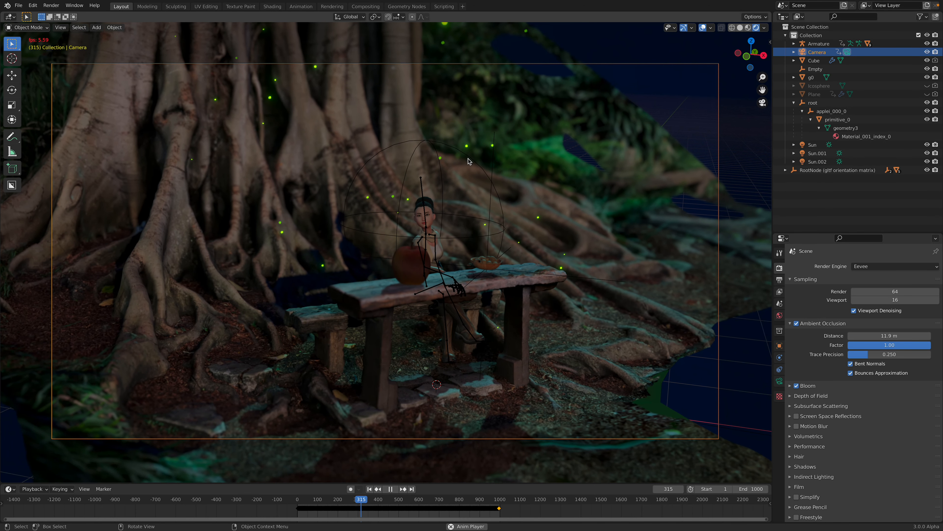
key("space")
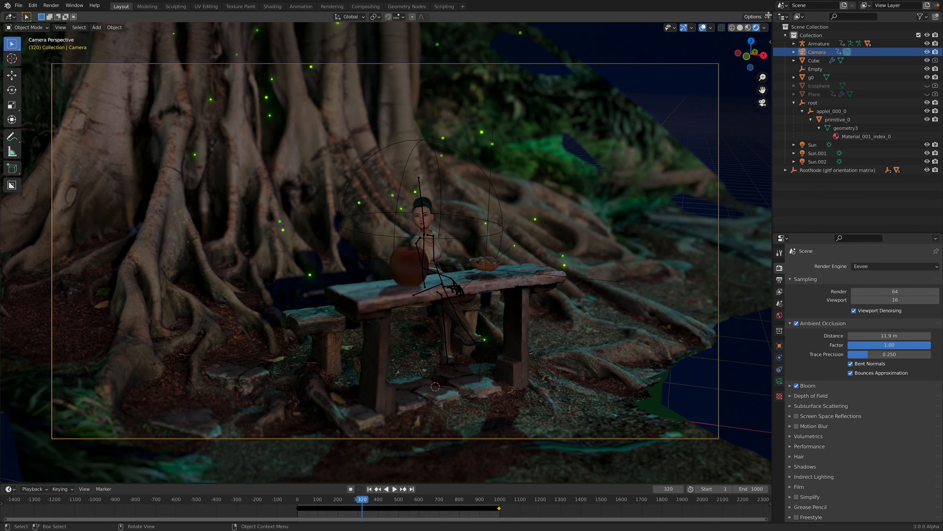
Step: Split the viewport into upper and lower areas and display the Cube's geometry node tree in the upper one without its sidebar
left_click_drag(748, 177, 737, 249)
left_click(14, 18)
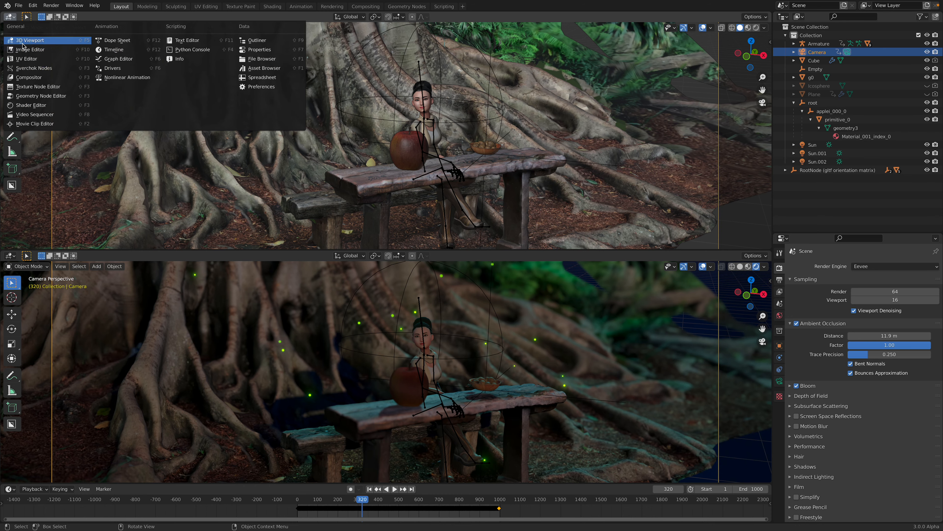
left_click(36, 95)
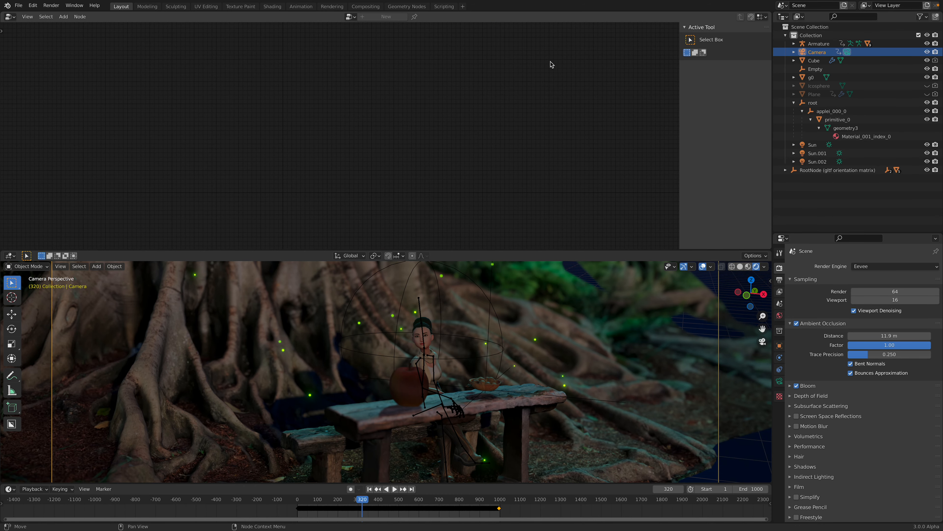
left_click(815, 60)
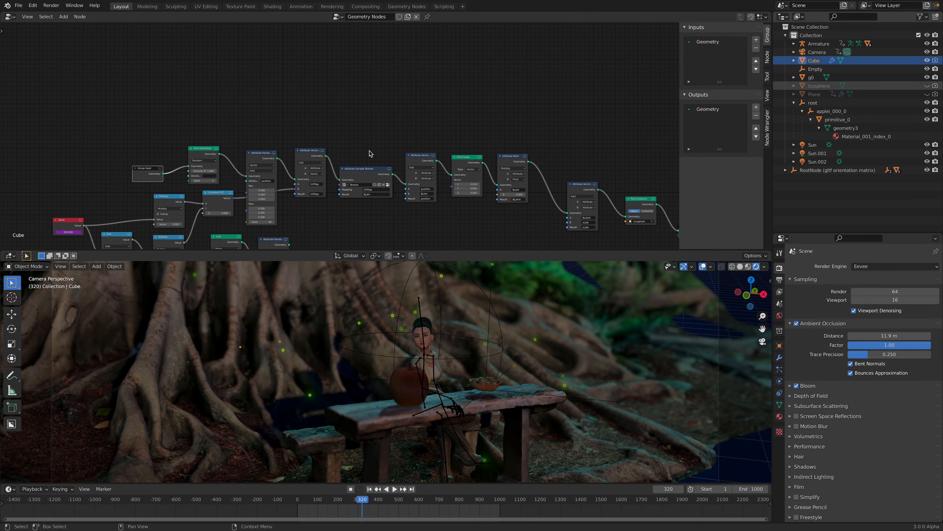
key("Home")
left_click_drag(679, 94, 793, 120)
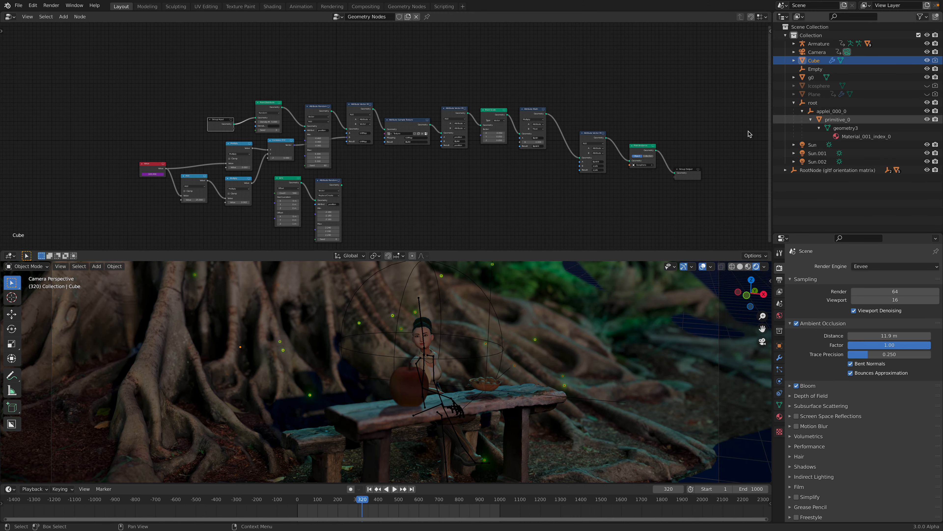
Step: Raise the Point Distribute node's density to 41.2 to scatter more fireflies
middle_click_drag(754, 110, 760, 90)
scroll(761, 90, "up", 2)
middle_click_drag(250, 163, 321, 166)
scroll(322, 166, "up", 3)
left_click_drag(143, 140, 114, 130)
middle_click_drag(238, 75, 204, 118)
left_click_drag(222, 119, 191, 103)
left_click_drag(284, 93, 268, 68)
scroll(273, 87, "up", 3)
left_click(259, 86)
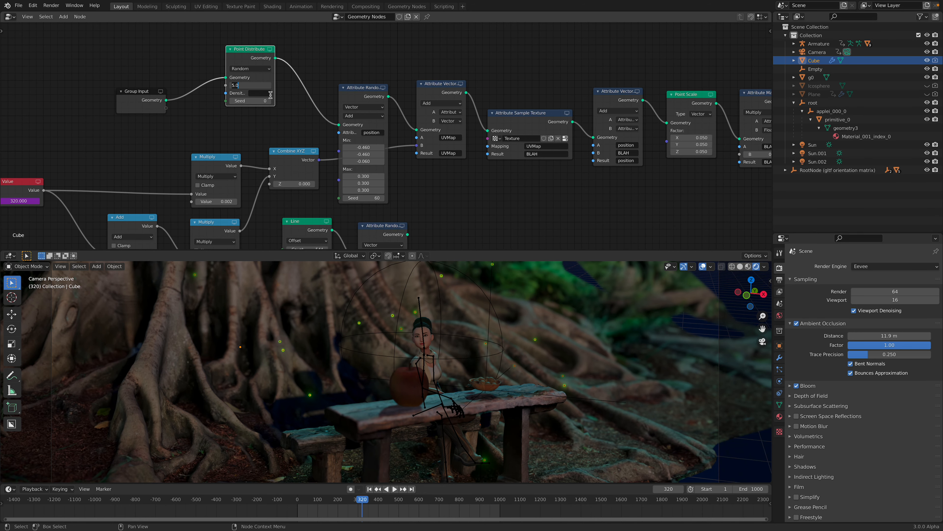
type("1")
key("Return")
mouse_move(255, 85)
left_mouse_down("shift")
mouse_move(272, 85)
mouse_move(260, 85)
left_mouse_up("shift")
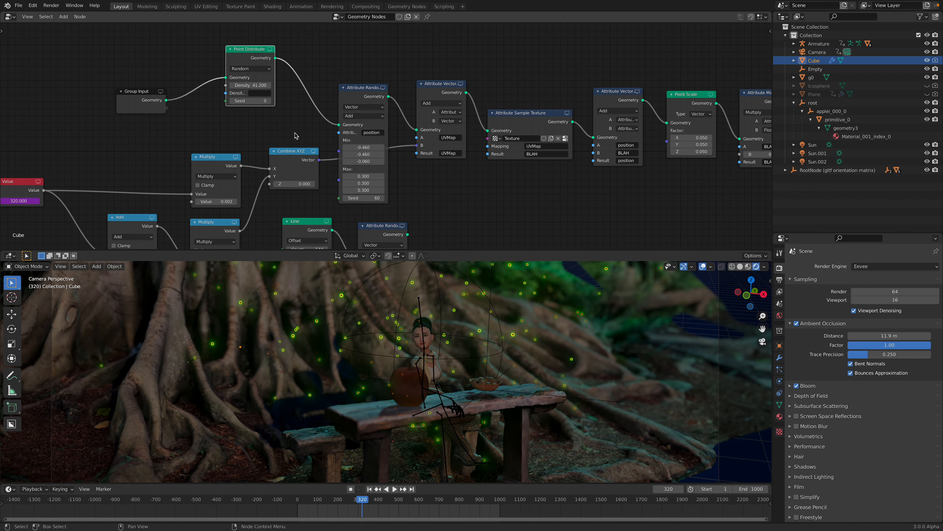
Step: Move the Attribute Randomize node up beside Point Distribute and shift the UVMap Attribute Vector Math node slightly down
left_click_drag(355, 91, 343, 28)
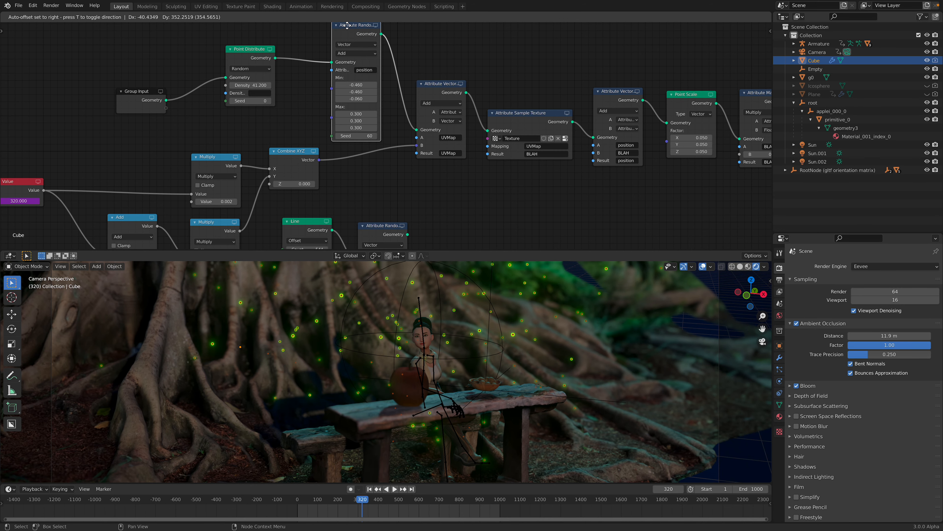
middle_click_drag(420, 100, 401, 109)
left_click_drag(416, 98, 408, 108)
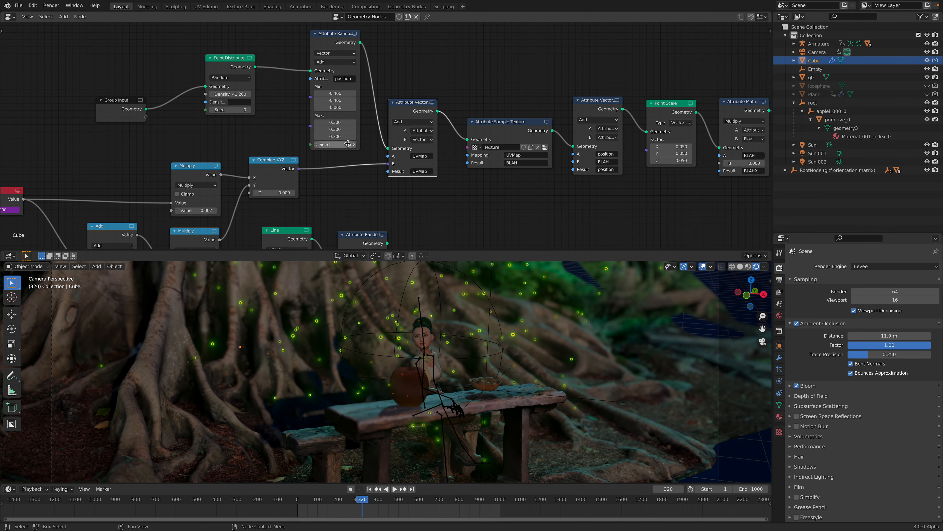
middle_click_drag(356, 145, 339, 127)
scroll(469, 127, "up", 1)
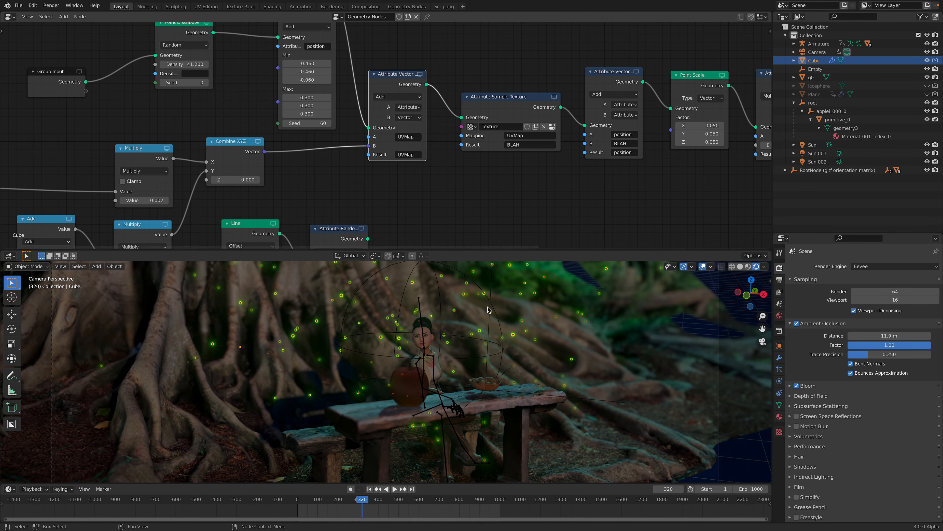
Step: Play and scrub the animation between frames 287 and 364 to examine the movement of the denser fireflies
key("space")
mouse_move(371, 499)
left_mouse_down()
mouse_move(386, 499)
mouse_move(356, 498)
left_mouse_up()
key("space")
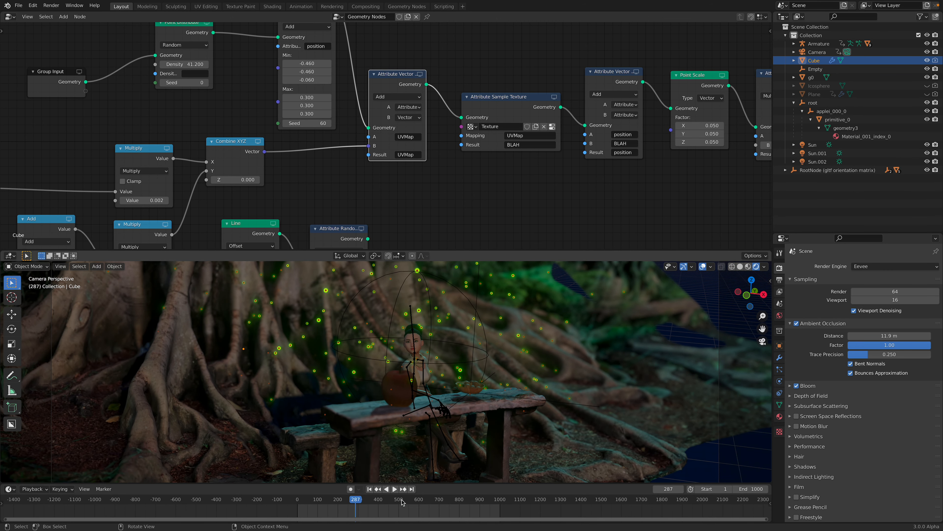
key("space")
left_click(371, 498)
key("space")
Step: Move the Attribute Vector Math node that adds BLAH to position slightly up and left, next to Attribute Sample Texture
middle_click_drag(571, 126, 431, 133)
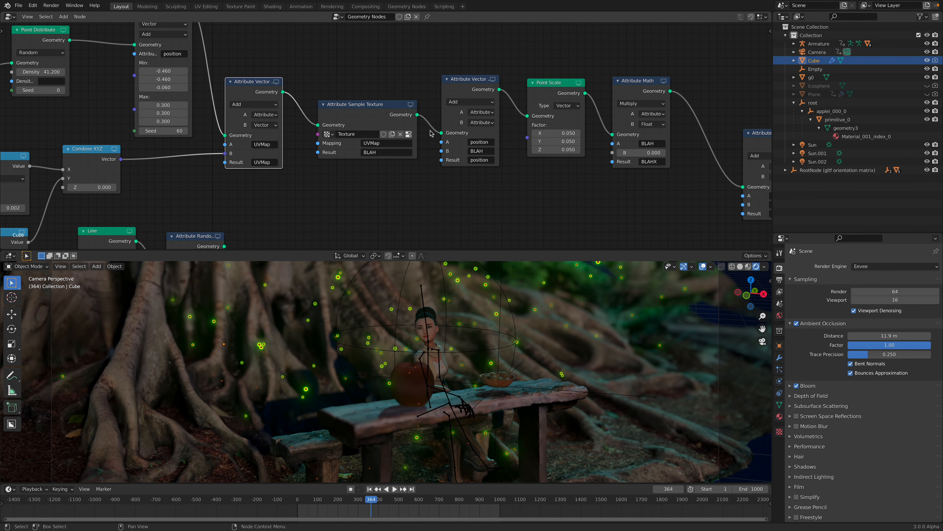
middle_click_drag(502, 125, 459, 129)
left_click_drag(512, 89, 505, 84)
left_click_drag(445, 84, 439, 76)
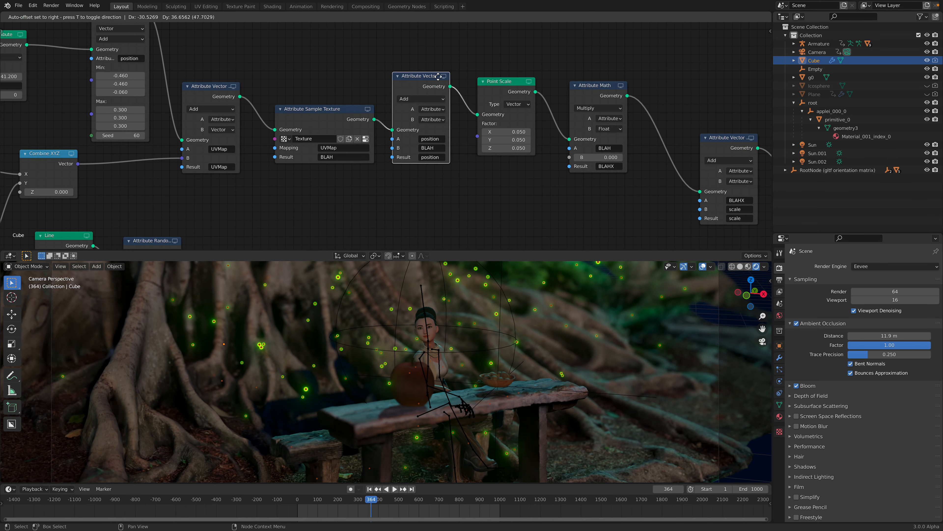
Step: Set the B multiplier of the Attribute Math node that outputs BLAHX to 0.03
left_click(585, 88)
middle_click_drag(602, 147, 515, 129)
scroll(562, 139, "up", 1)
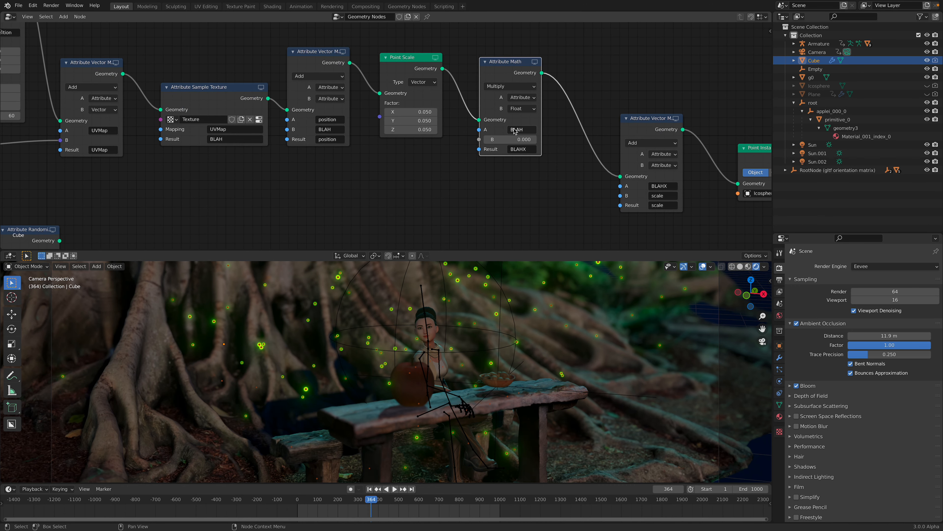
scroll(515, 130, "up", 2)
left_click(542, 143)
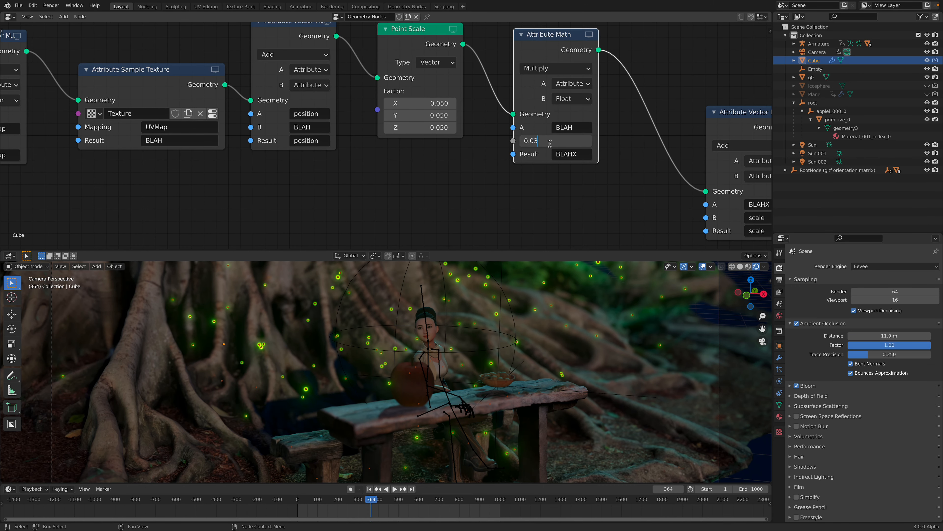
type("0.03")
key("Return")
Step: Play the animation up to frame 409 to check the firefly sizes and save the scene file
key("space")
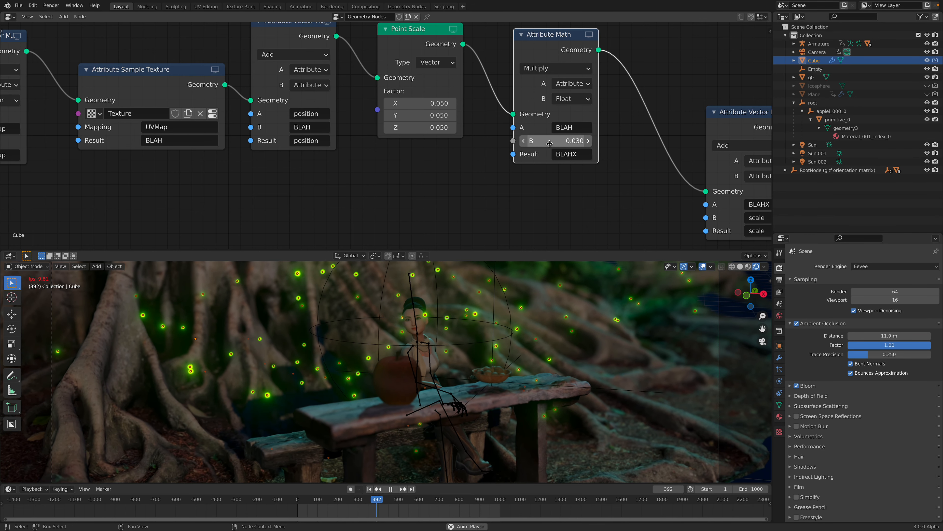
key("space")
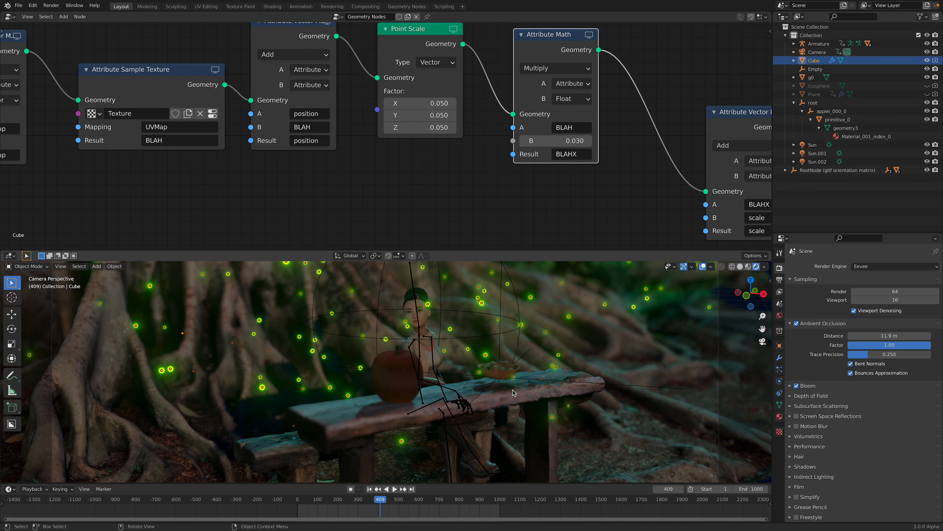
key("KP_0")
key("ctrl+s")
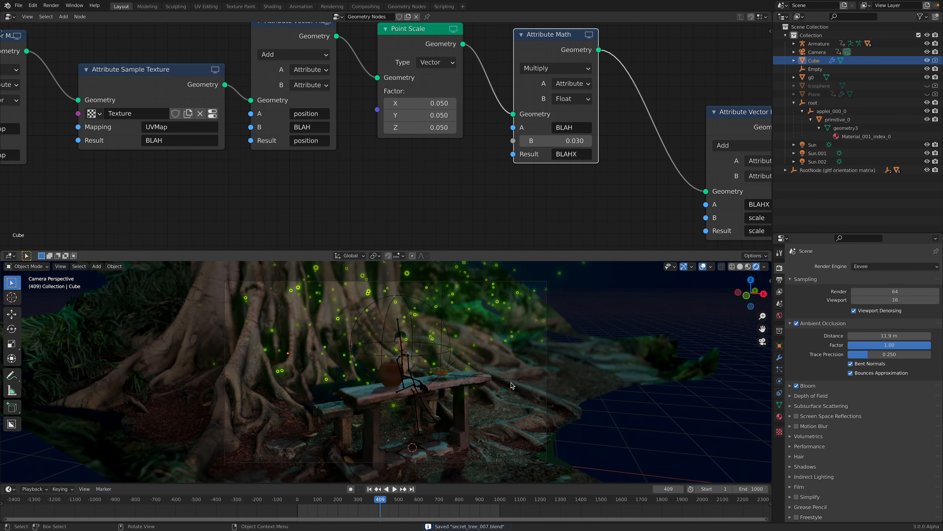
Step: Play and scrub the animation between frames 507 and 561 to examine the fireflies around the bench
left_click(394, 489)
left_click(413, 500)
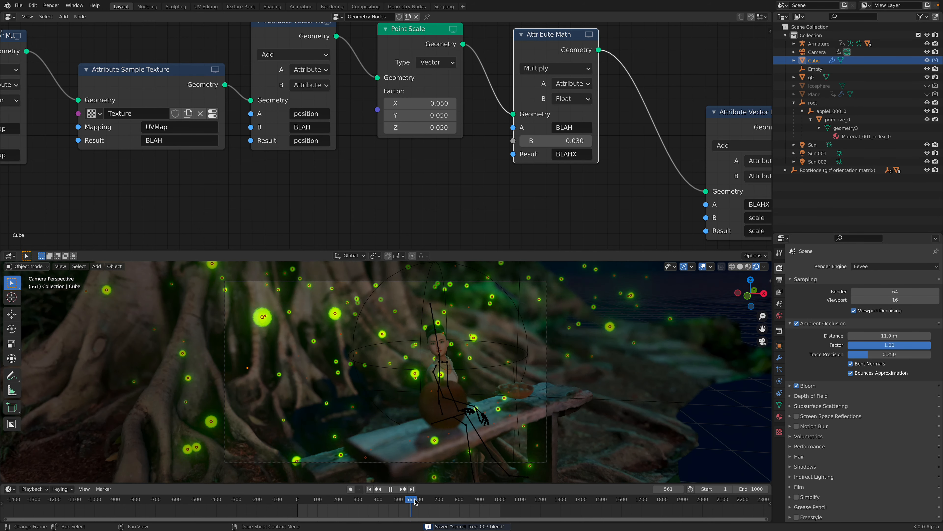
key("Escape")
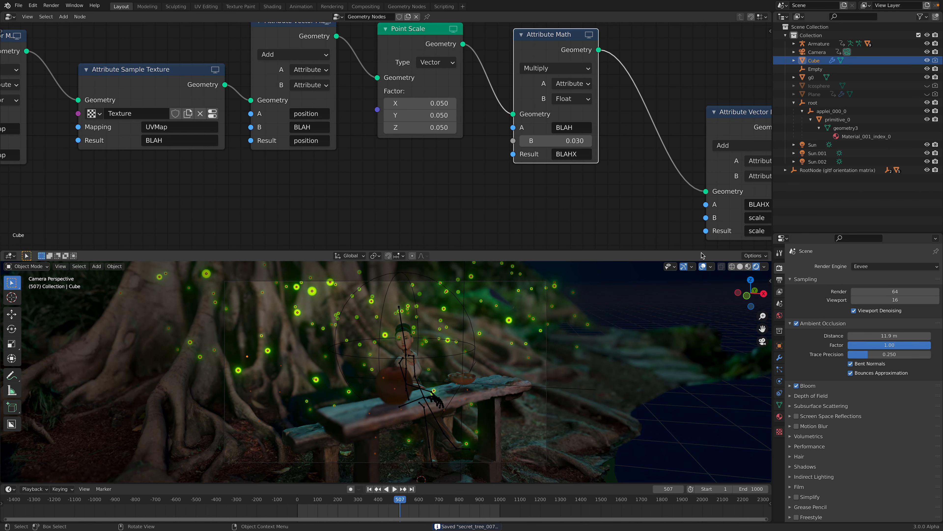
Step: Enlarge the 3D viewport by shrinking the node editor, and hide the viewport overlays and gizmos
left_click_drag(701, 250, 700, 145)
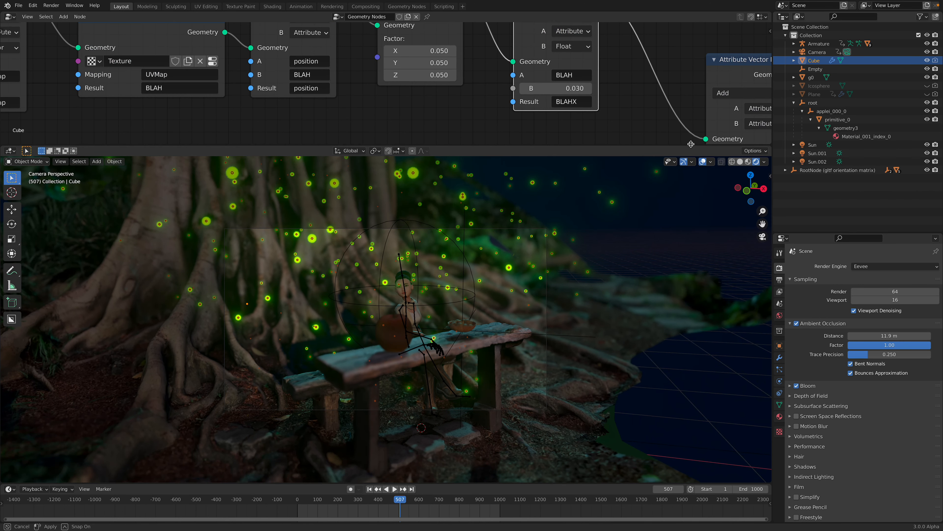
left_click(683, 161)
Step: Reduce the Point Distribute node's density to 3.6 to thin out the fireflies
middle_click_drag(293, 80, 355, 79)
scroll(355, 78, "down", 3)
middle_click_drag(84, 94, 309, 99)
scroll(228, 79, "down", 2)
middle_click_drag(228, 79, 396, 139)
left_click(284, 66)
type("2")
key("Return")
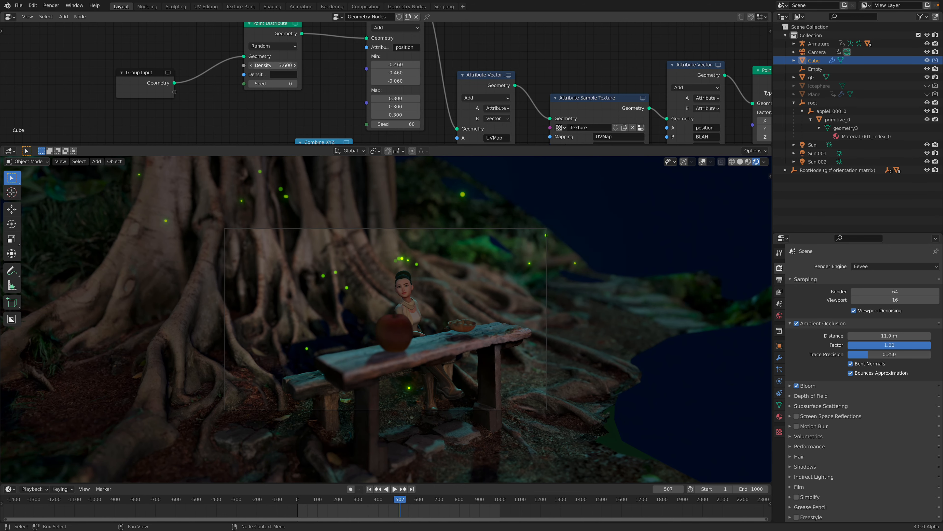
Step: Go to frame 540 and move the apple's root object slightly so the apple rests on the tabletop
mouse_move(405, 501)
left_mouse_down()
mouse_move(428, 501)
mouse_move(381, 497)
mouse_move(423, 501)
mouse_move(407, 501)
left_mouse_up()
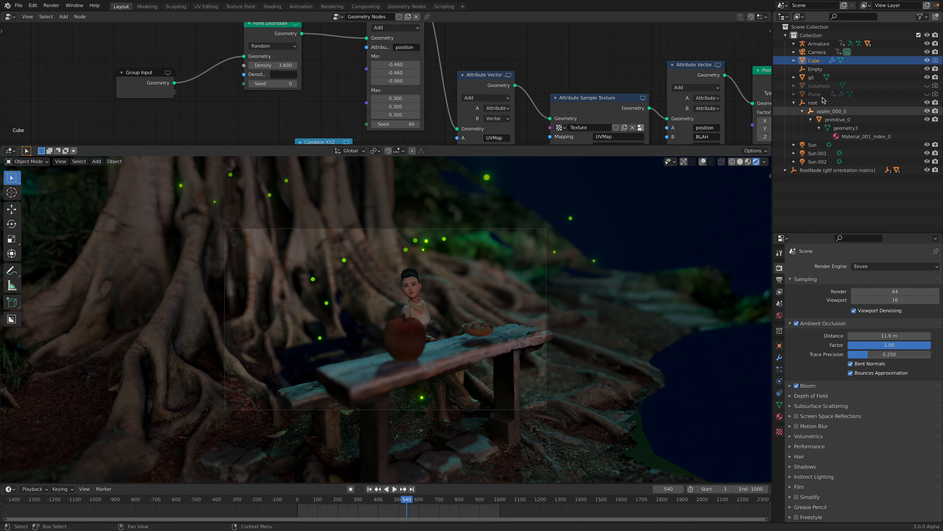
left_click(822, 105)
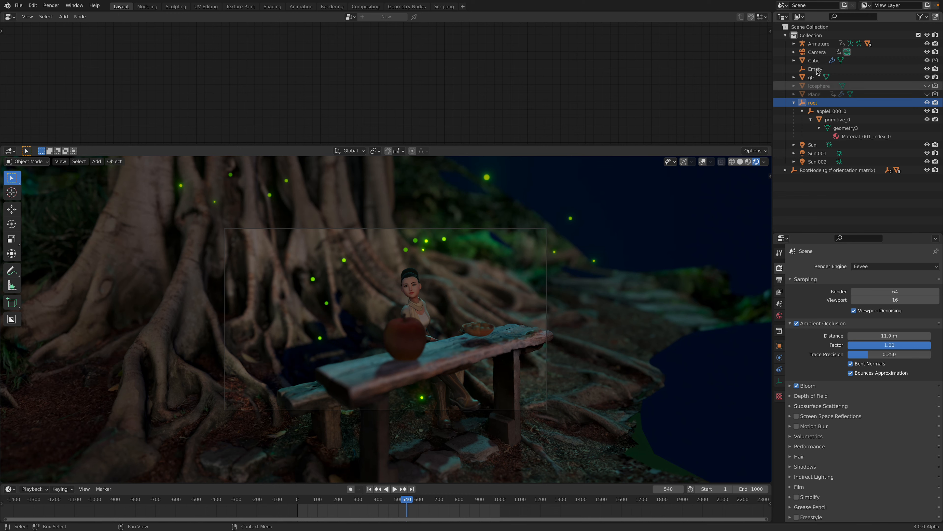
left_click(817, 53)
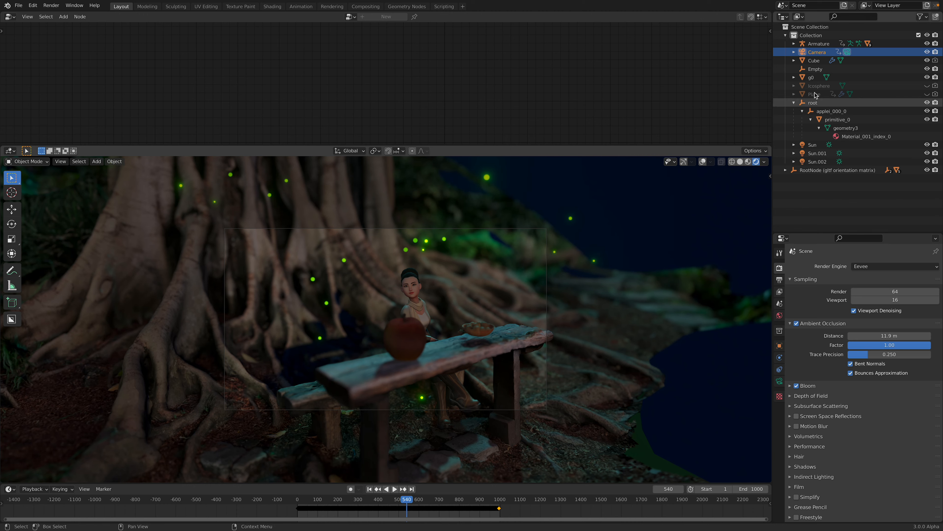
left_click(818, 104)
key("g")
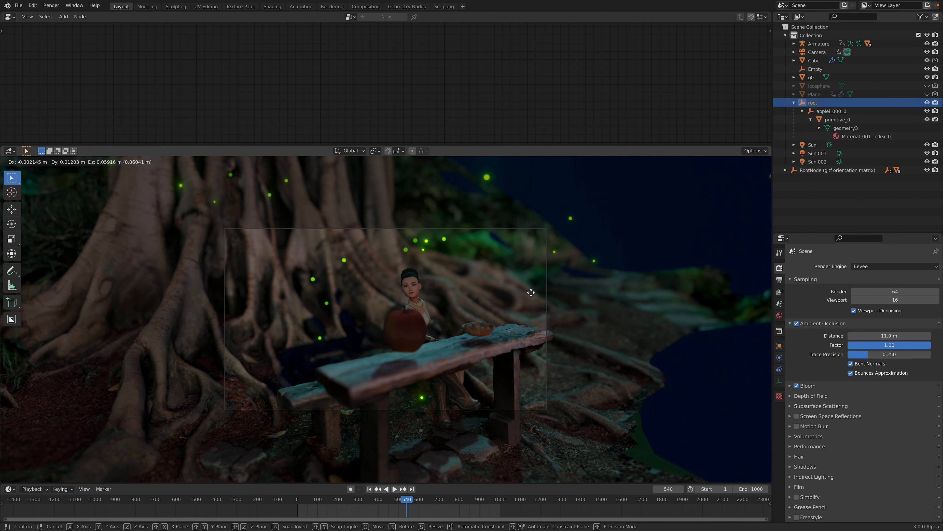
left_click(528, 299)
Step: Nudge the food bowl's RootNode into place on the tabletop and enlarge the 3D viewport further
left_click(822, 170)
key("g")
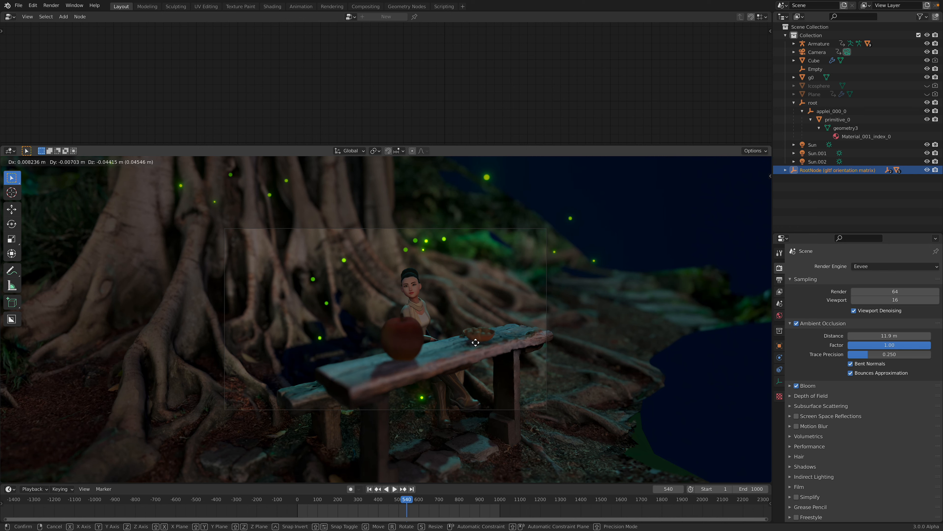
left_click(475, 341)
key("g")
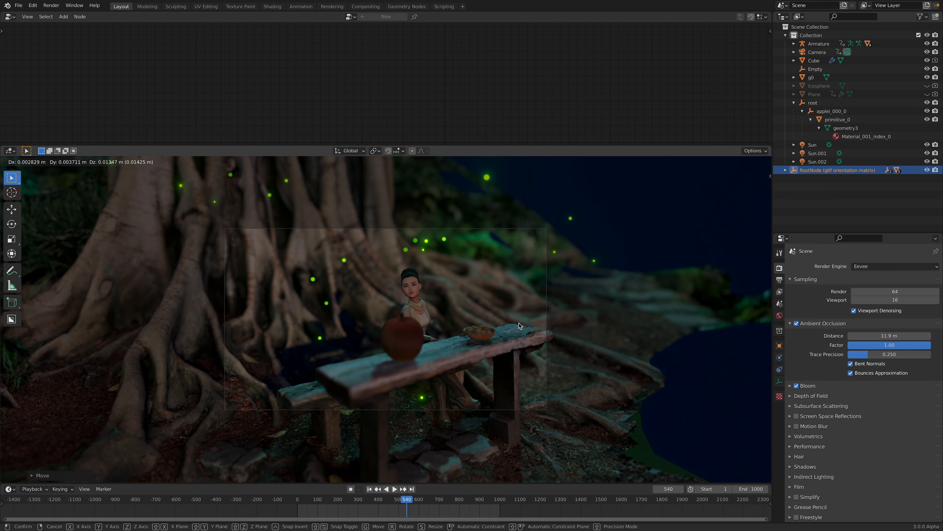
left_click(521, 328)
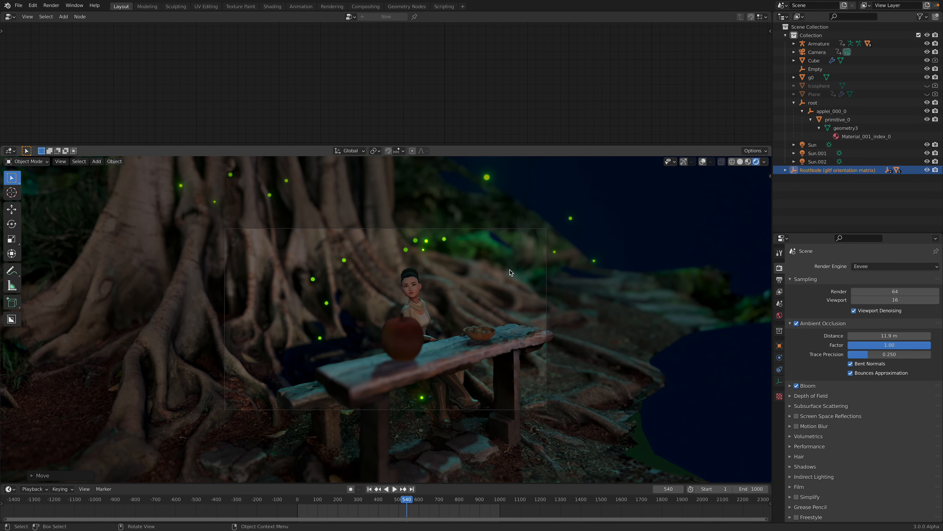
left_click_drag(533, 145, 529, 92)
scroll(623, 211, "up", 1)
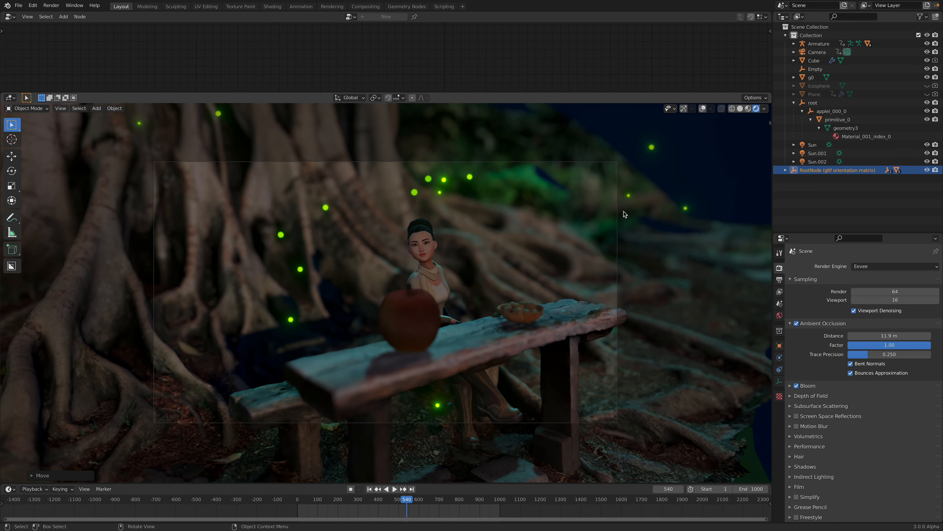
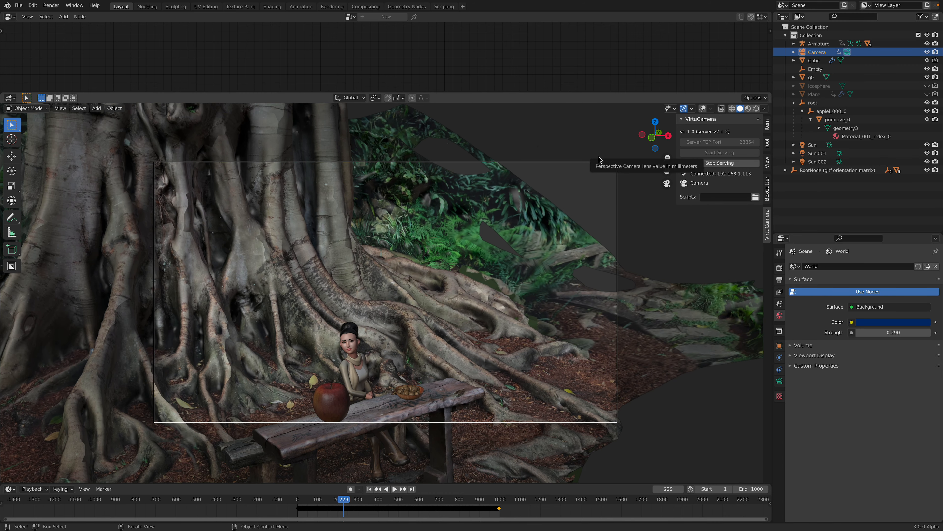
Step: Preview the live VirtuCamera move in Rendered and Material Preview shading, return to Solid shading, and stop the VirtuCamera server
key("ctrl+alt+space")
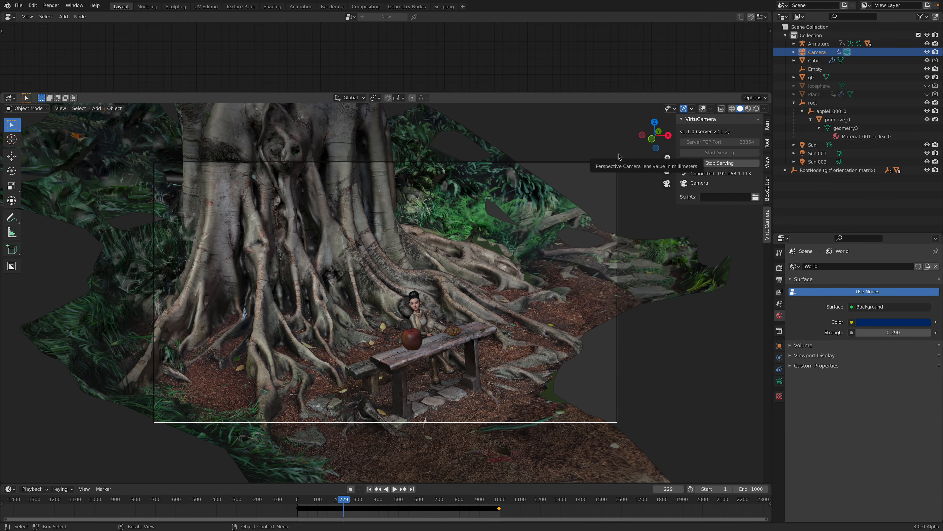
left_click(756, 110)
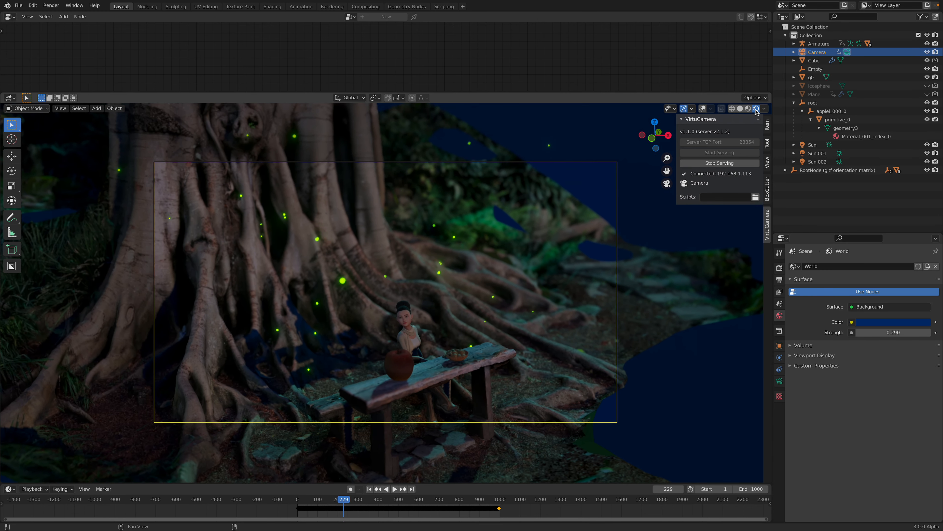
left_click(748, 110)
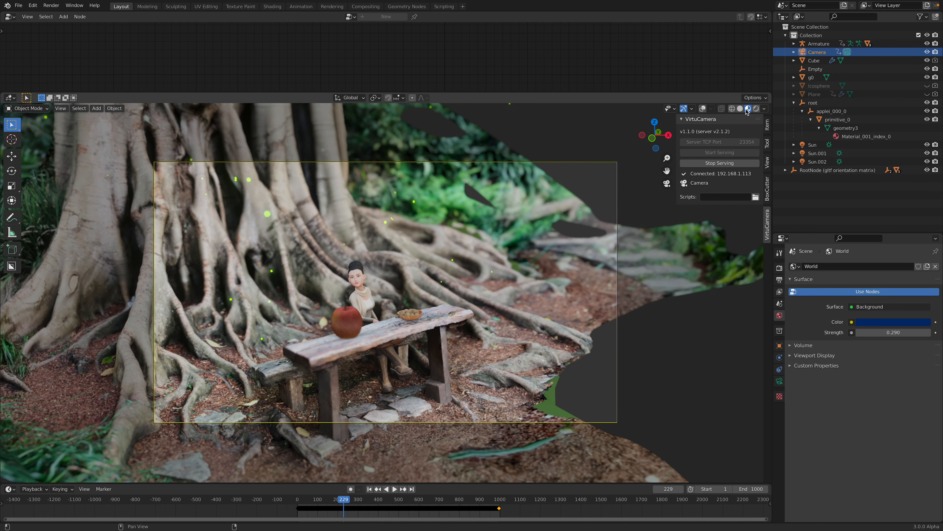
left_click(740, 109)
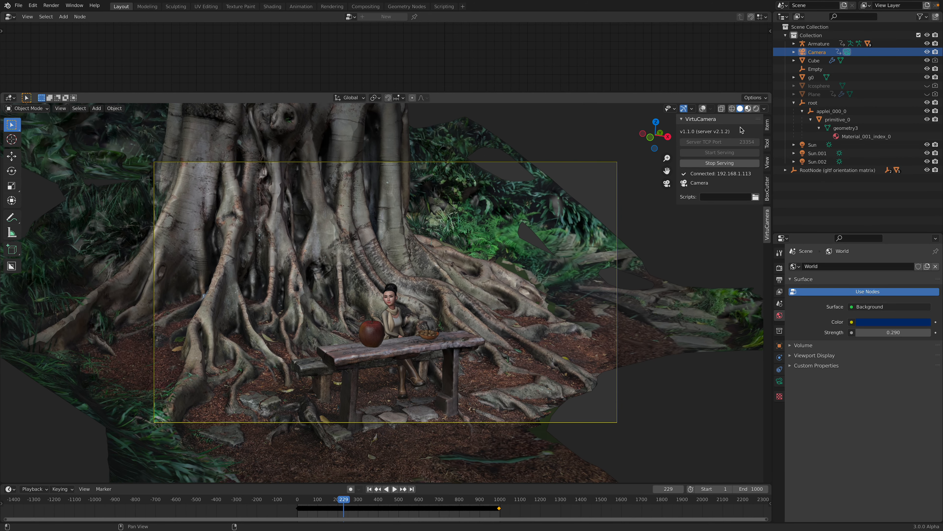
left_click(721, 164)
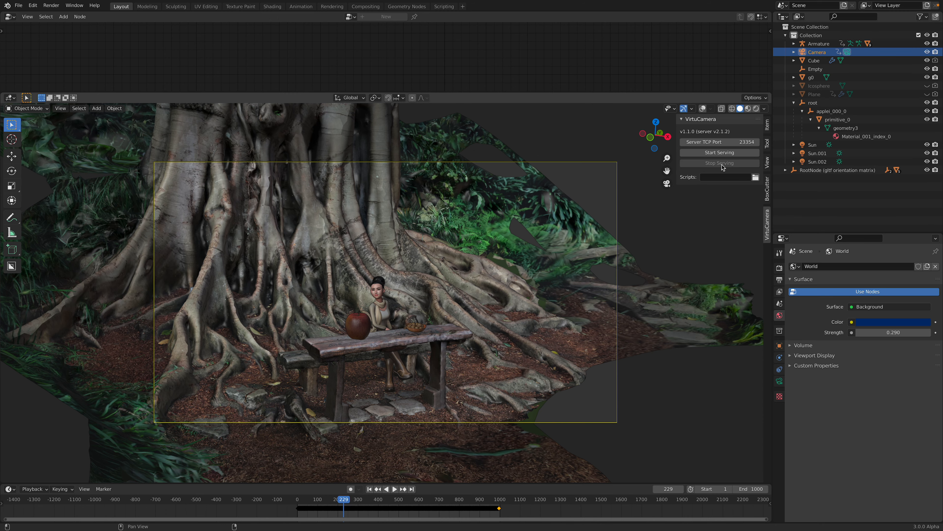
Step: Leave the camera view, frame the avatar behind the apple and bowl, and switch the viewport to Rendered shading
scroll(498, 243, "down", 1)
middle_click_drag(497, 243, 510, 277, "shift")
scroll(401, 289, "up", 8)
middle_click_drag(404, 286, 451, 262)
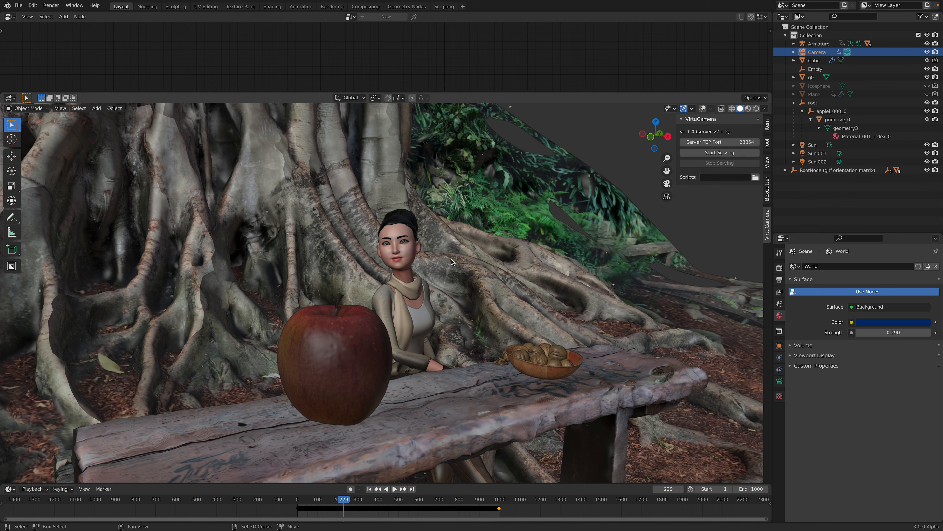
left_click(757, 109)
Step: Select the avatar's head and set the Subsurface of its Wolf3D_Skin material to 0.128
scroll(456, 308, "up", 4)
left_click(428, 254)
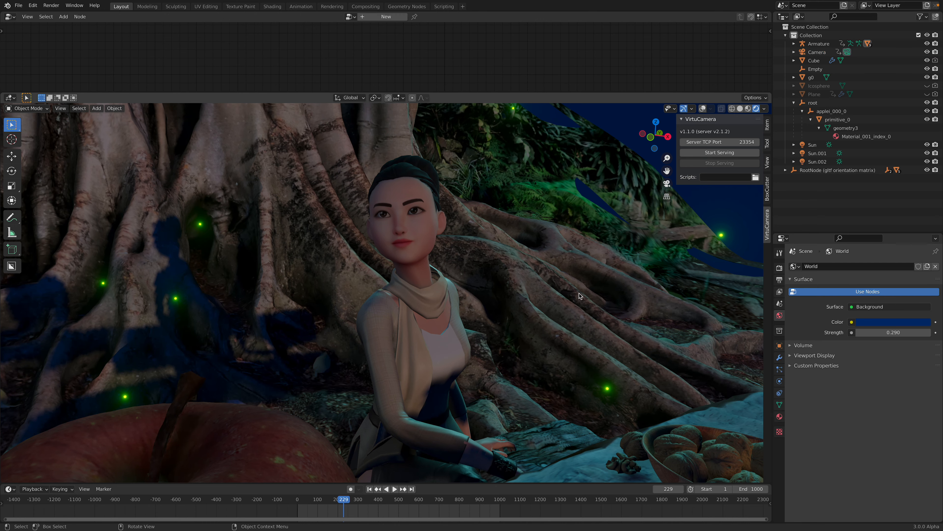
left_click(780, 417)
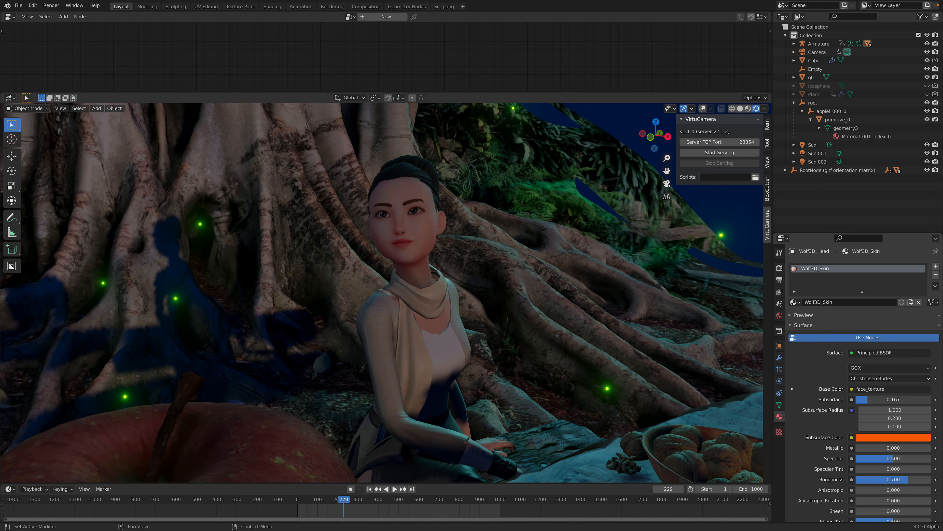
scroll(502, 333, "down", 10)
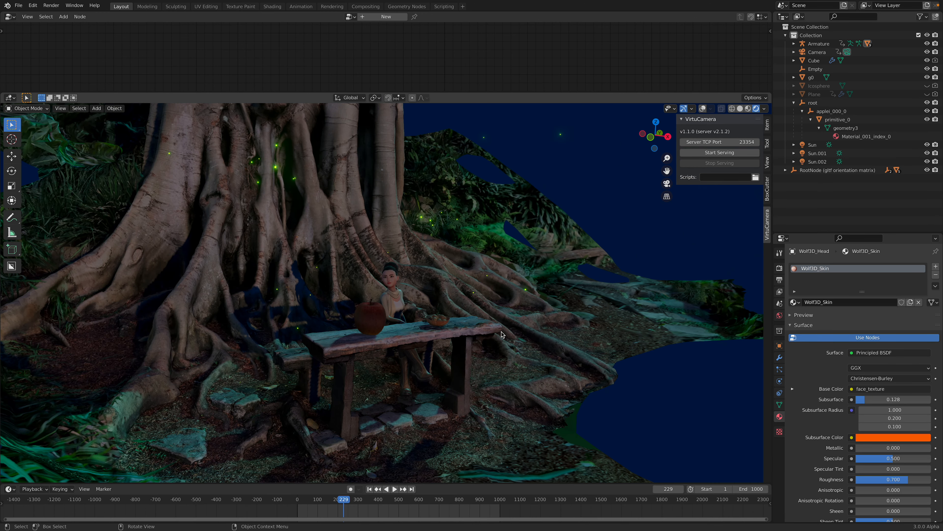
Step: Examine the rendered night scene from several angles and distances, and play the animation briefly up to frame 242
scroll(501, 331, "down", 5)
scroll(504, 330, "up", 5)
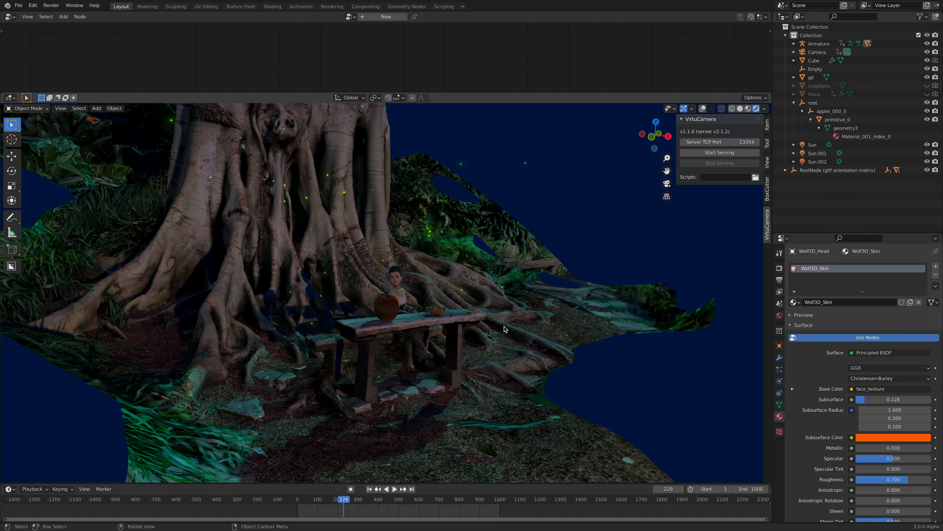
scroll(466, 324, "up", 5)
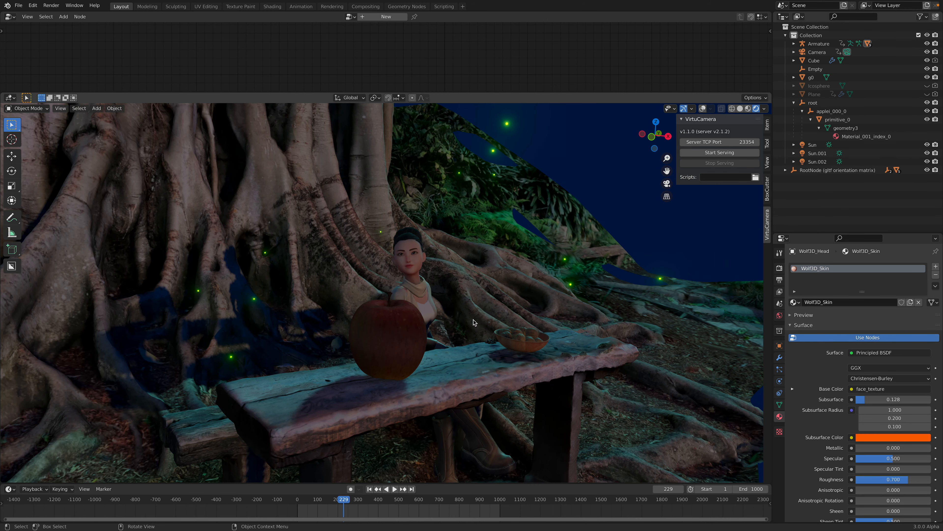
scroll(405, 327, "down", 5)
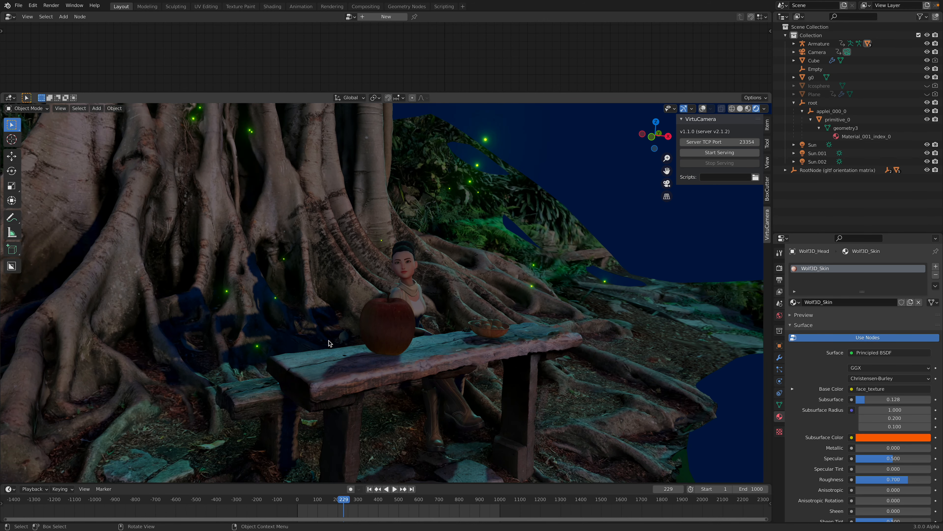
middle_click_drag(405, 328, 389, 307)
scroll(315, 306, "up", 6)
scroll(381, 297, "up", 4)
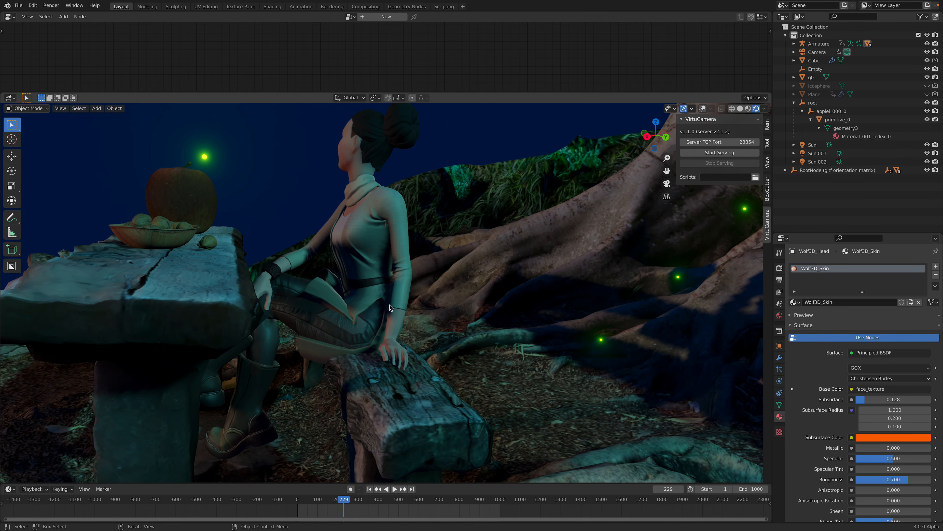
middle_click_drag(305, 314, 365, 254)
scroll(390, 266, "down", 10)
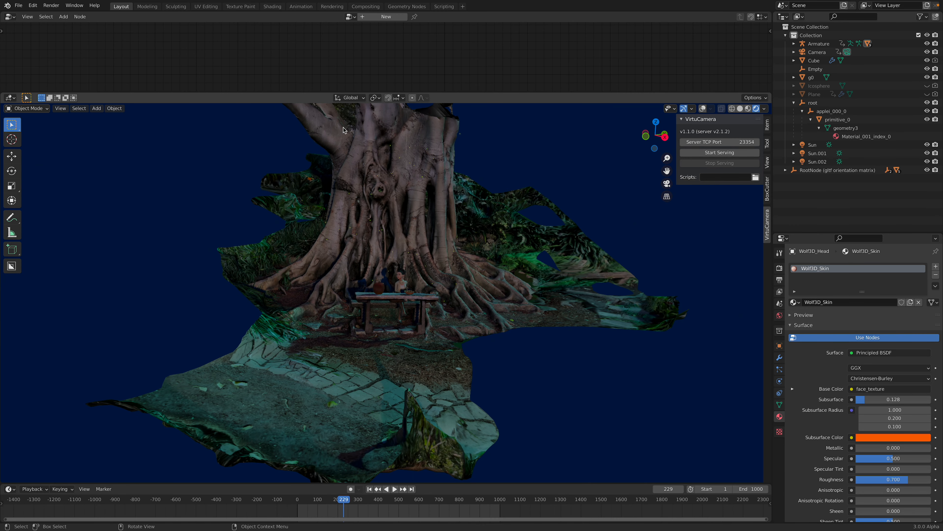
scroll(348, 209, "up", 3)
middle_click_drag(348, 209, 392, 220)
scroll(392, 221, "up", 3)
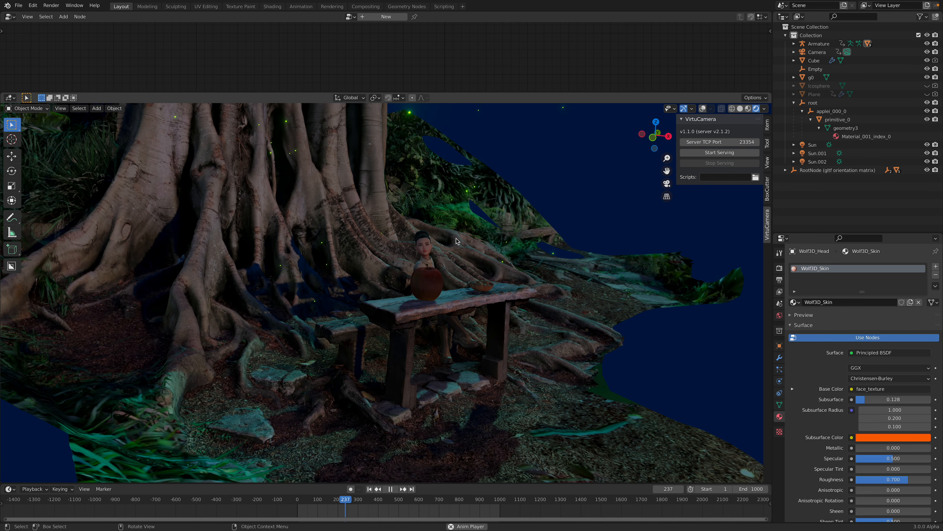
key("space")
middle_click_drag(474, 236, 559, 224)
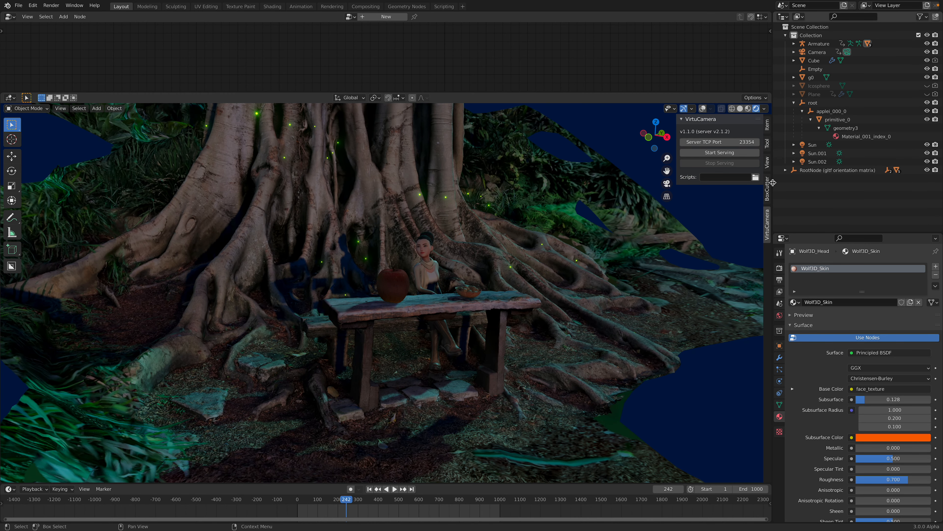
Step: Enlarge the 3D viewport by narrowing the outliner and properties area, collapsing the VirtuCamera sidebar, and shrinking the node editor
left_click_drag(780, 181, 820, 181)
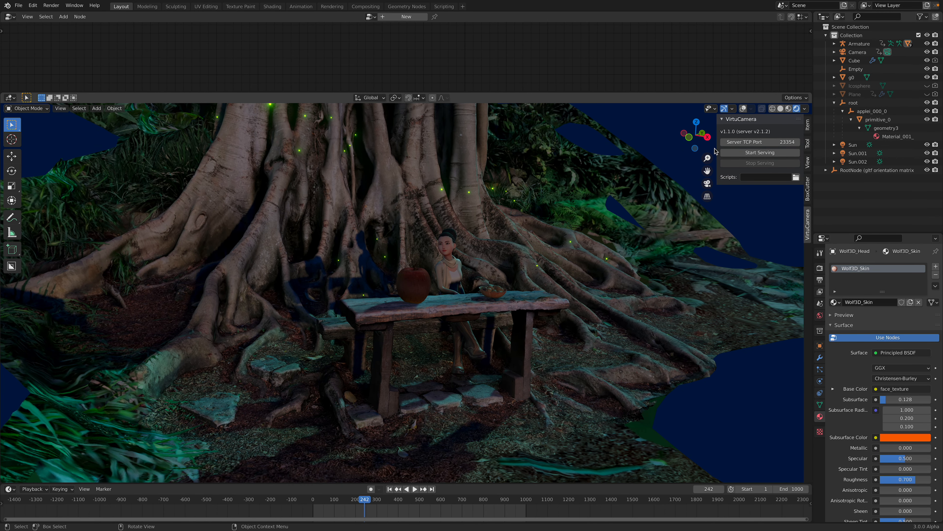
left_click_drag(717, 146, 798, 147)
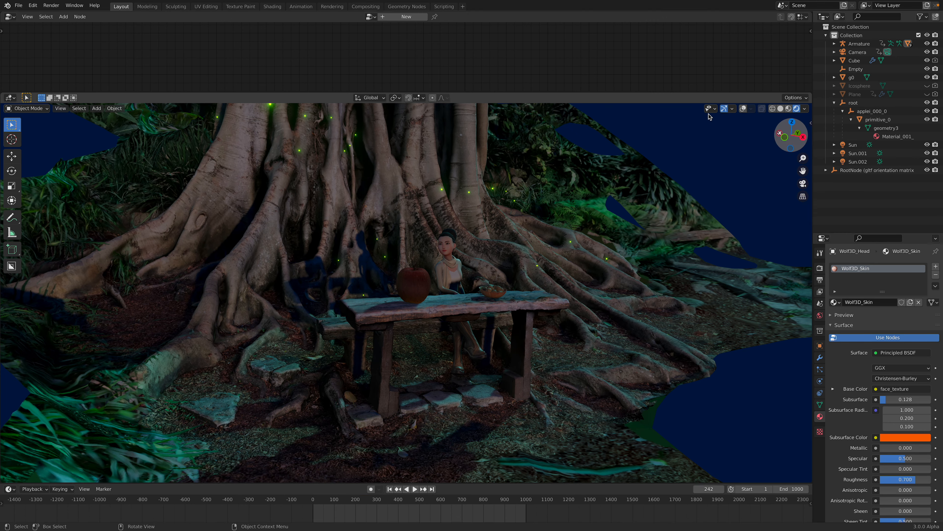
left_click_drag(686, 92, 682, 73)
middle_click_drag(523, 157, 550, 182)
scroll(536, 173, "up", 2)
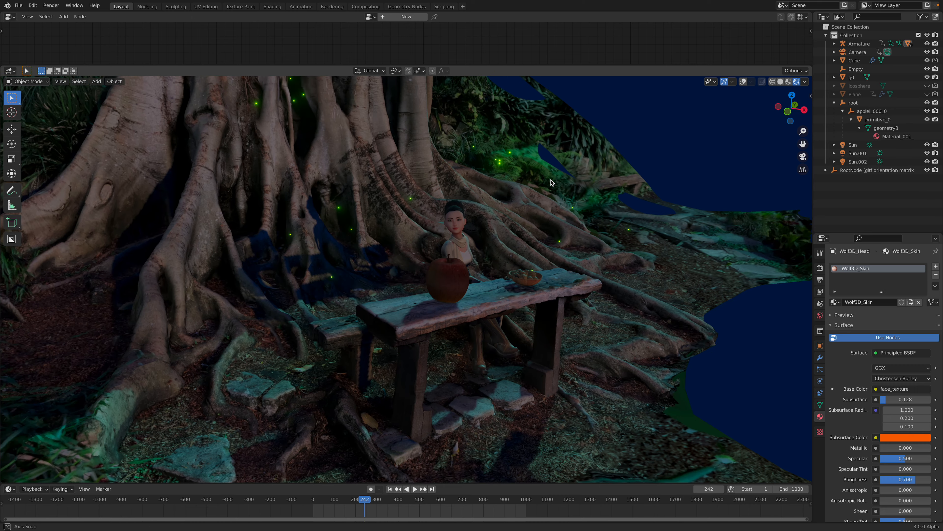
Step: Go to frame 357 and examine the avatar, apple, and food bowl at the table from several angles
mouse_move(372, 495)
left_mouse_down()
mouse_move(421, 500)
mouse_move(388, 502)
left_mouse_up()
scroll(388, 502, "up", 2)
scroll(386, 503, "up", 4)
middle_click_drag(434, 375, 446, 383)
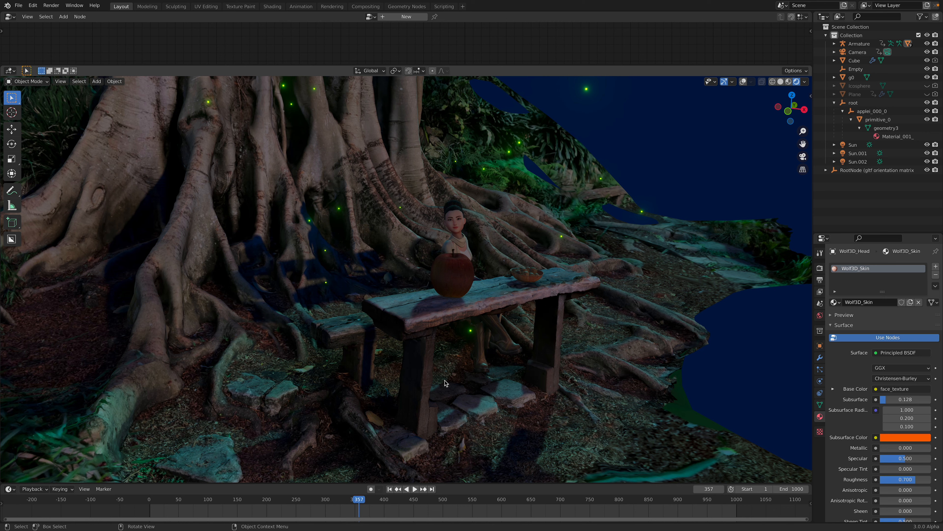
middle_click_drag(455, 352, 448, 352)
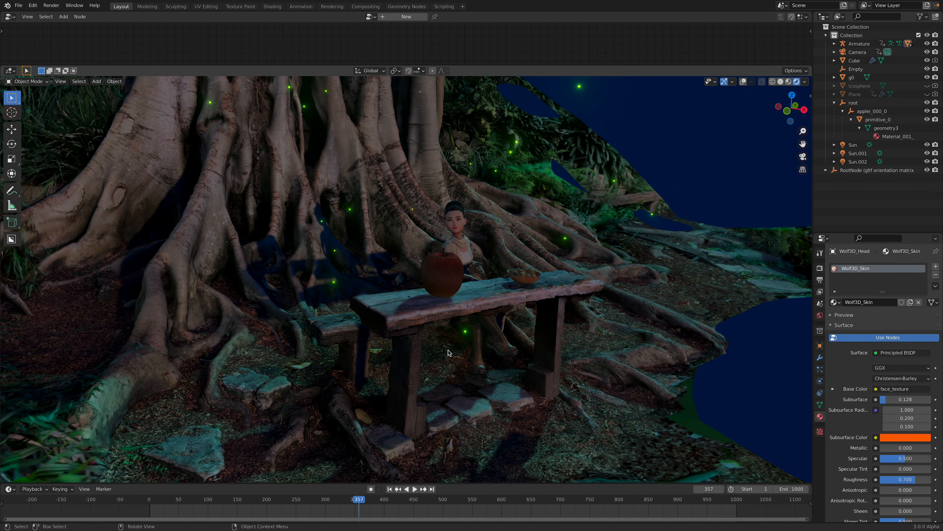
middle_click_drag(451, 354, 434, 354)
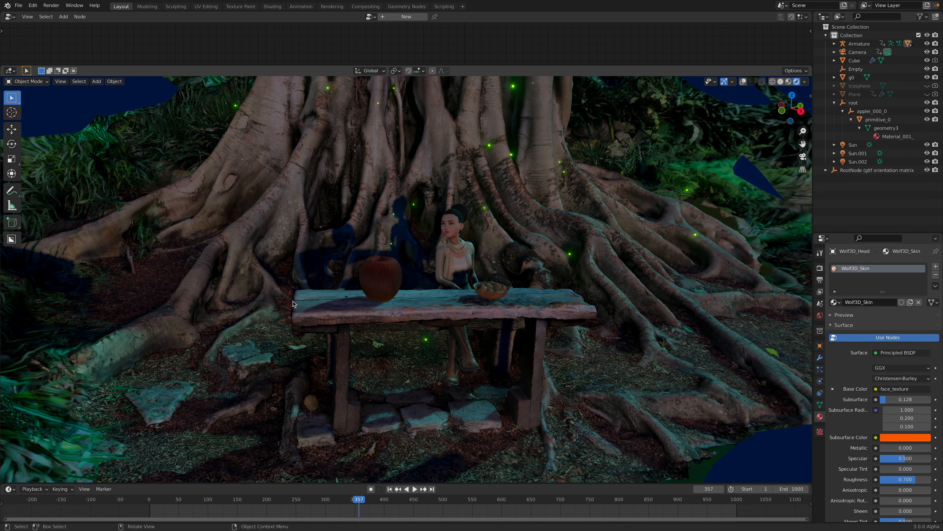
middle_click_drag(416, 224, 539, 191)
scroll(536, 191, "up", 2)
Step: Shrink the node editor further to give the 3D viewport more height, and briefly play the animation from frame 357
left_click_drag(545, 65, 545, 50)
middle_click_drag(542, 127, 565, 144)
key("space")
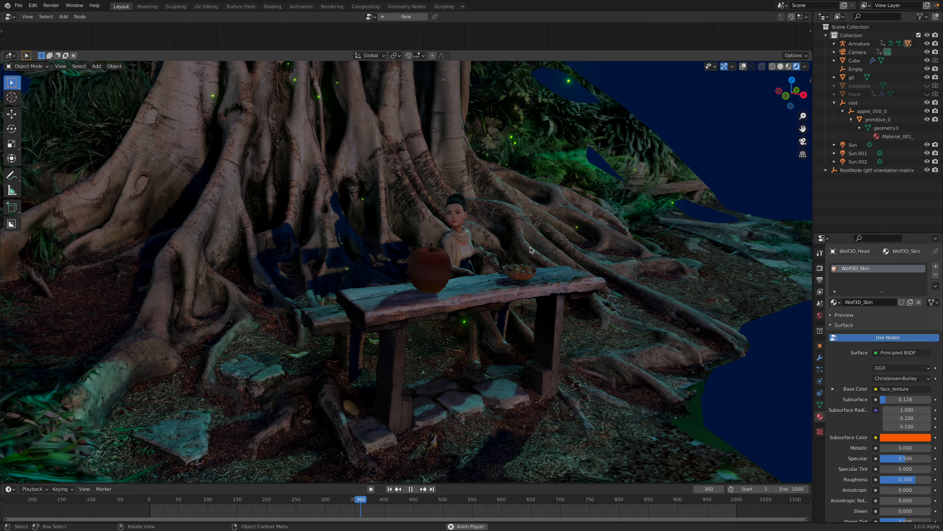
key("space")
Step: Go to frame 570, inspect the avatar at the table up close, and look through the scene camera
left_click_drag(452, 503, 484, 483)
mouse_move(501, 272)
middle_mouse_down()
mouse_move(518, 273)
mouse_move(499, 270)
middle_mouse_up()
scroll(499, 270, "up", 2)
scroll(498, 271, "up", 1)
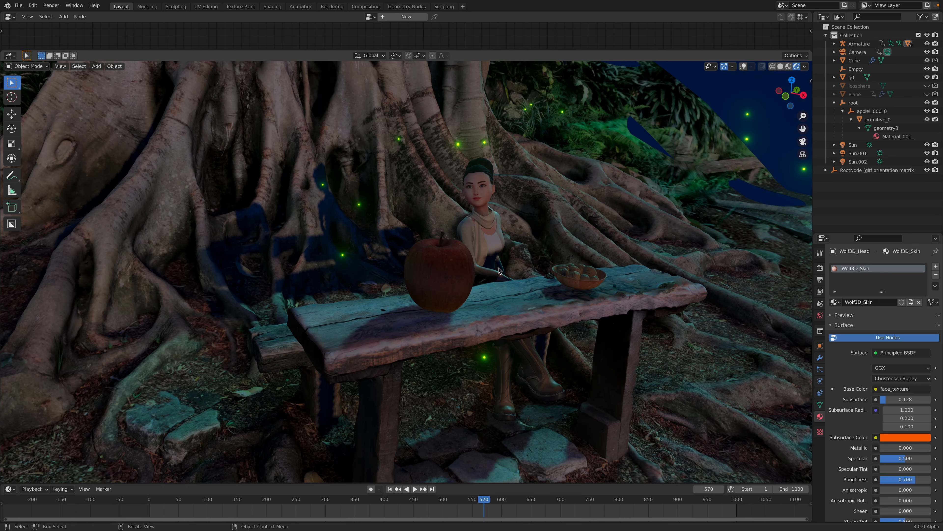
left_click(803, 142)
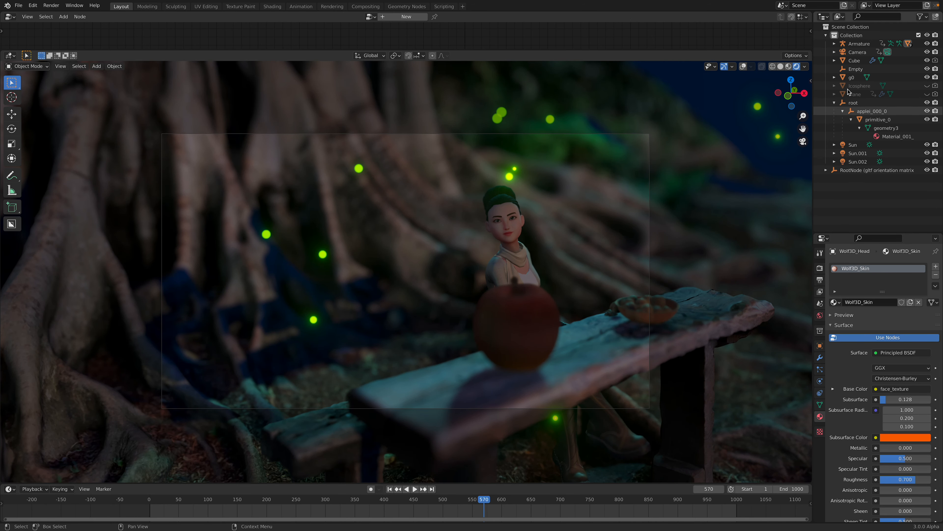
Step: Select the Empty and reposition it near the avatar while looking through the camera
left_click(856, 69)
key("g")
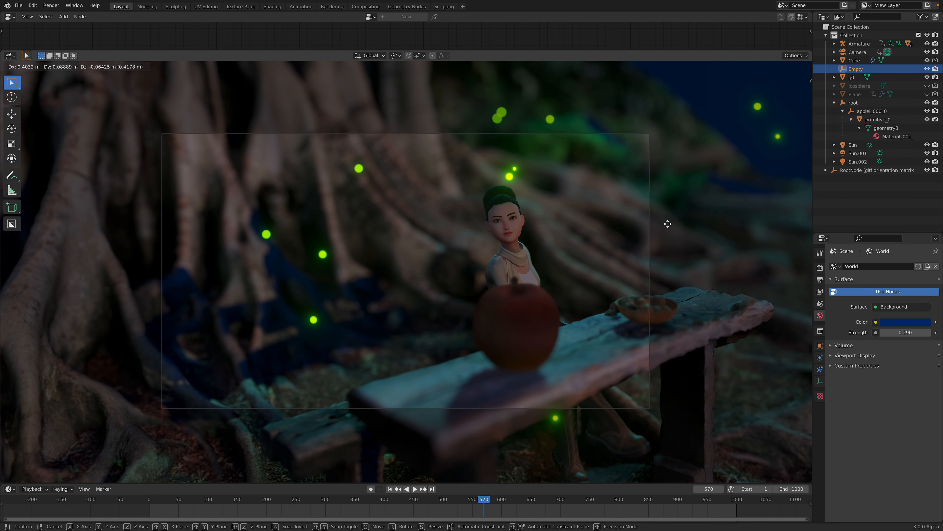
left_click(561, 244)
key("g")
left_click(576, 247)
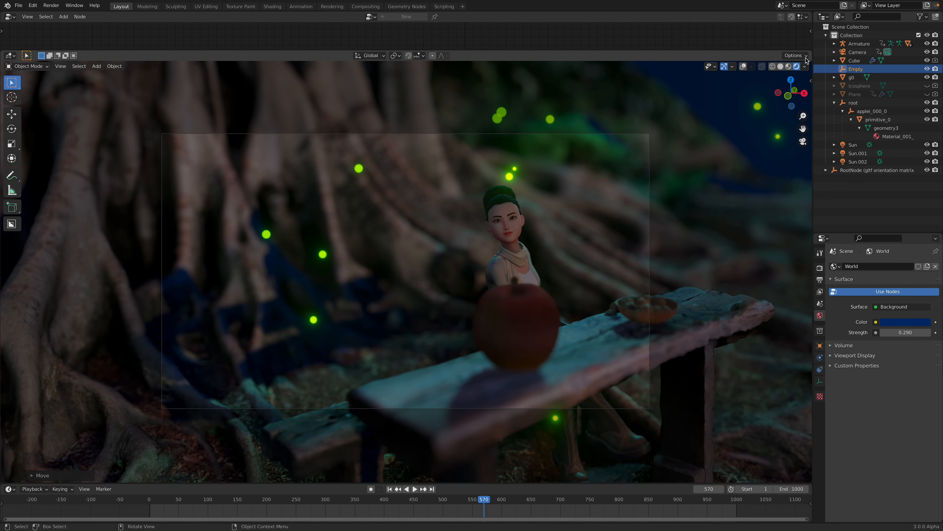
Step: Split the 3D viewport into two side-by-side views and frame the whole table from above in the Solid-shaded one
left_click_drag(762, 51, 570, 112)
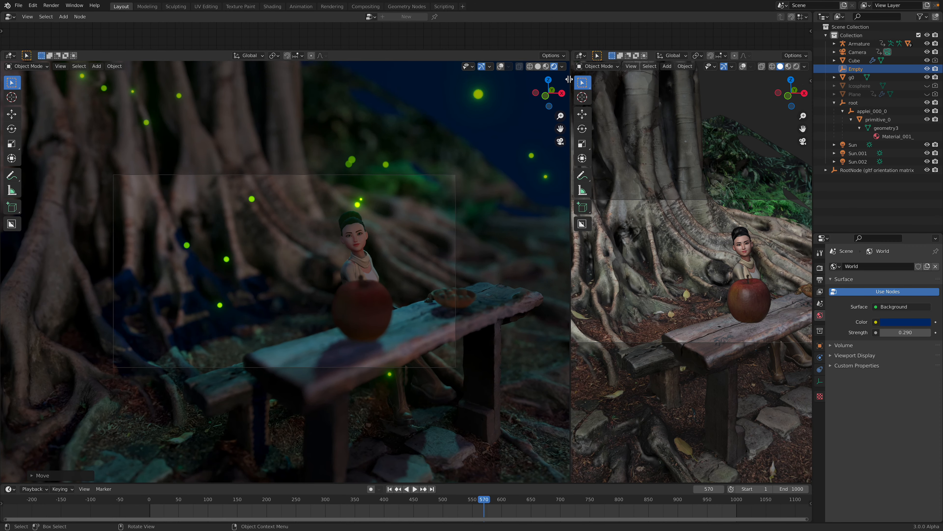
middle_click_drag(732, 244, 711, 274)
scroll(710, 275, "down", 3)
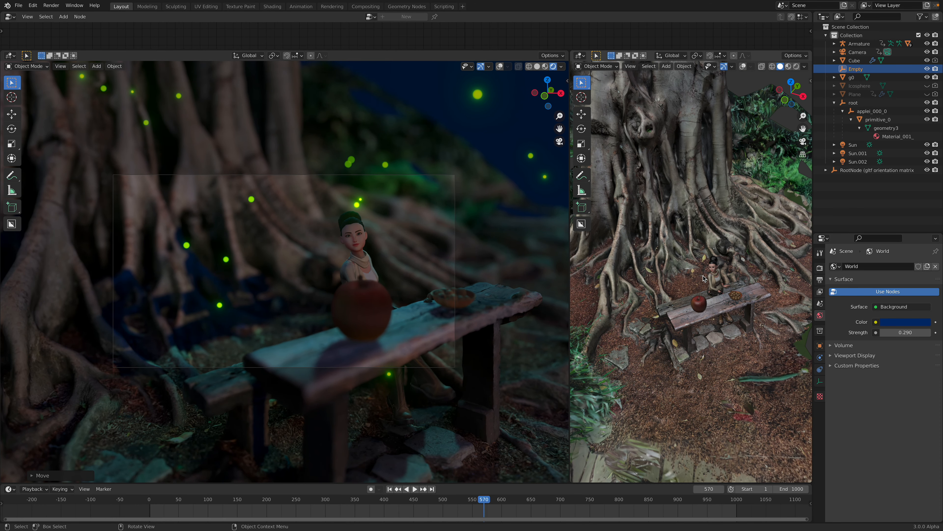
Step: Reposition the Empty around the table in the Solid-shaded overview, checking its placement from a near-top view
key("g")
left_click(660, 260)
middle_click_drag(660, 261, 641, 276)
scroll(723, 296, "down", 3)
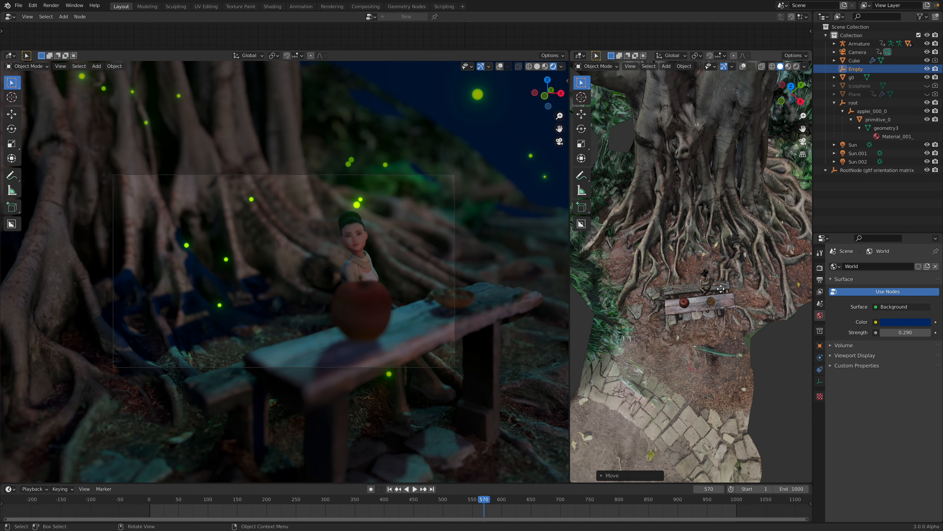
key("g")
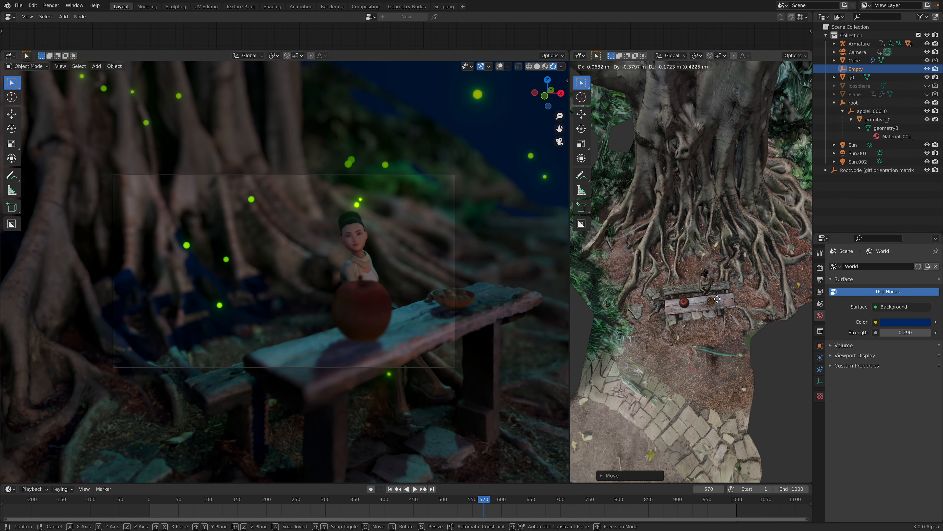
left_click(728, 289)
middle_click_drag(728, 289, 737, 256)
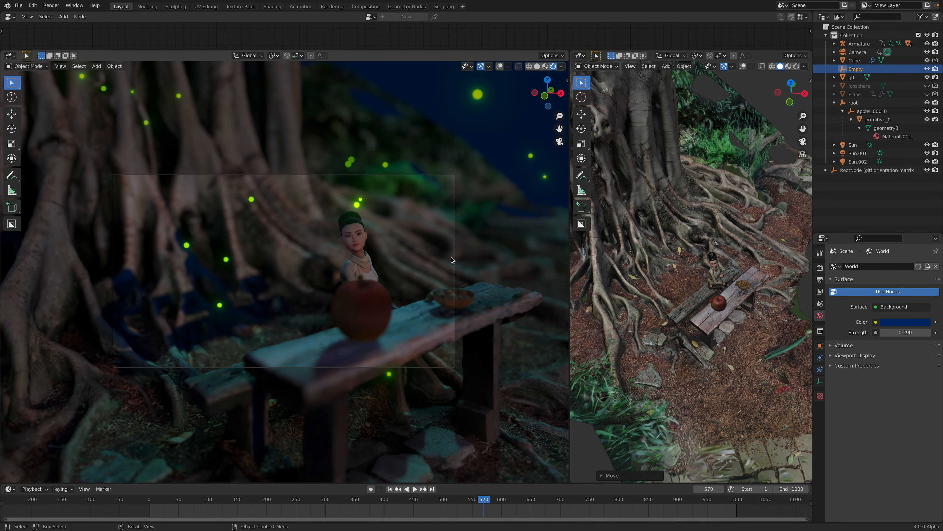
Step: Widen the rendered viewport and orbit it out of the camera view to show the table and tree
left_click_drag(569, 235, 664, 237)
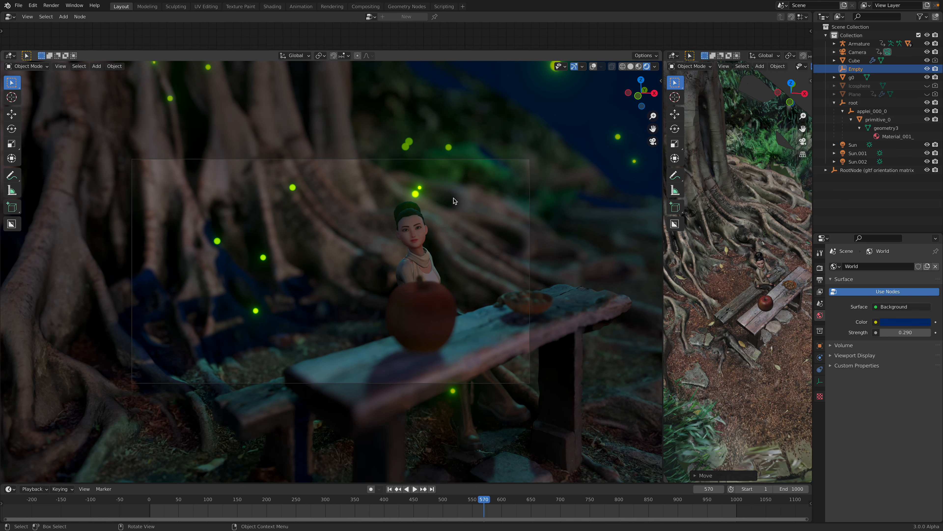
scroll(456, 235, "down", 2)
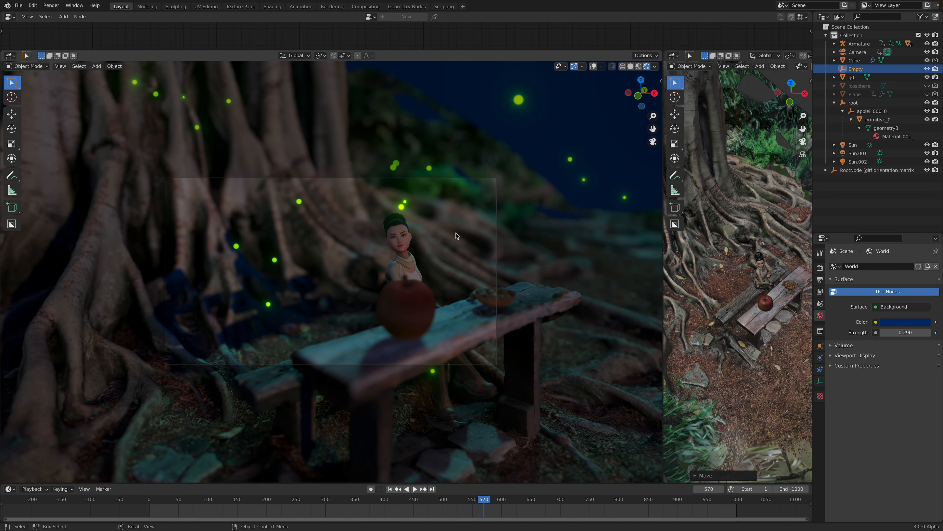
scroll(456, 235, "up", 3)
middle_click_drag(438, 240, 428, 233)
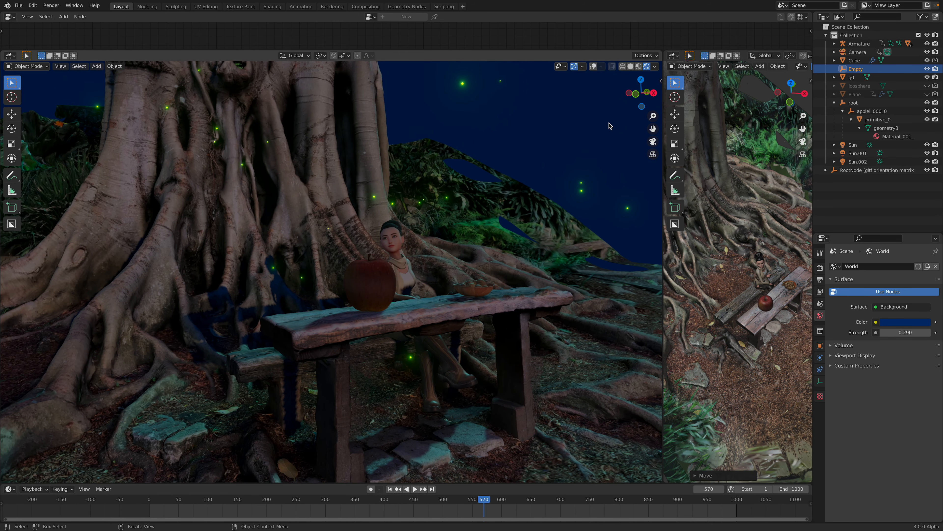
Step: Merge the two 3D viewports into one rendered view and frame the table and tree from several angles
left_click_drag(661, 51, 739, 108)
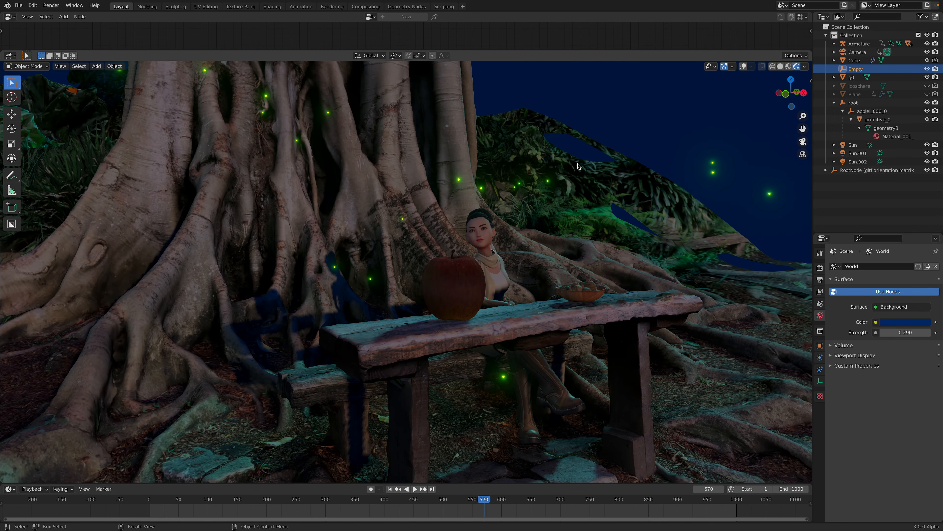
scroll(311, 142, "down", 4)
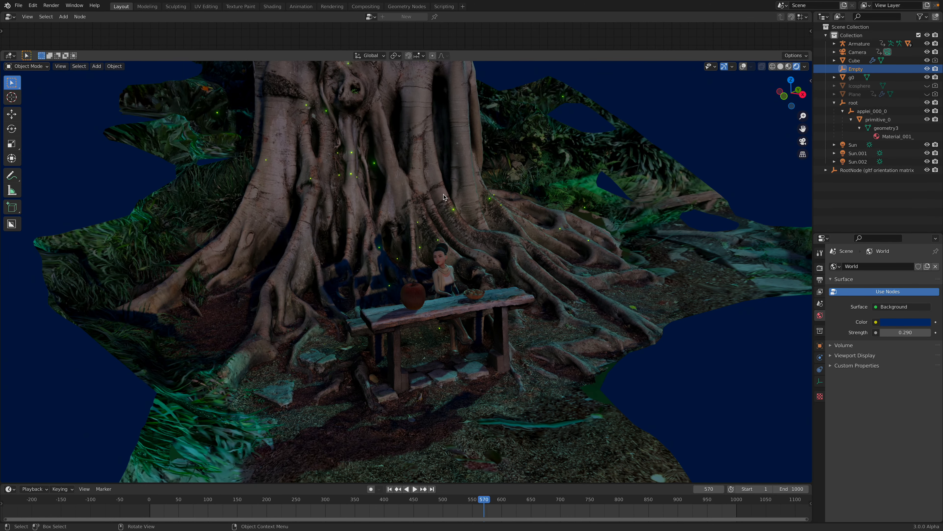
mouse_move(477, 205)
middle_mouse_down()
mouse_move(408, 202)
mouse_move(496, 203)
middle_mouse_up()
scroll(498, 204, "up", 4)
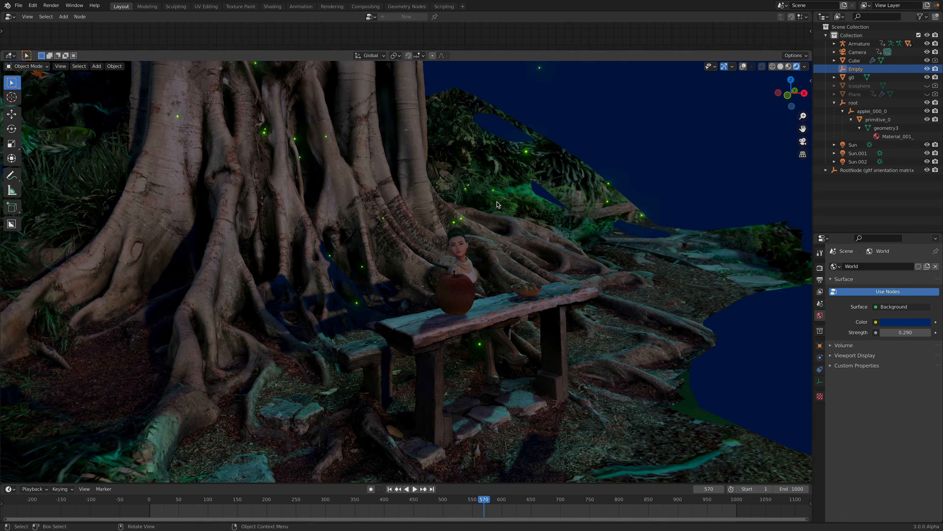
middle_click_drag(491, 225, 482, 194)
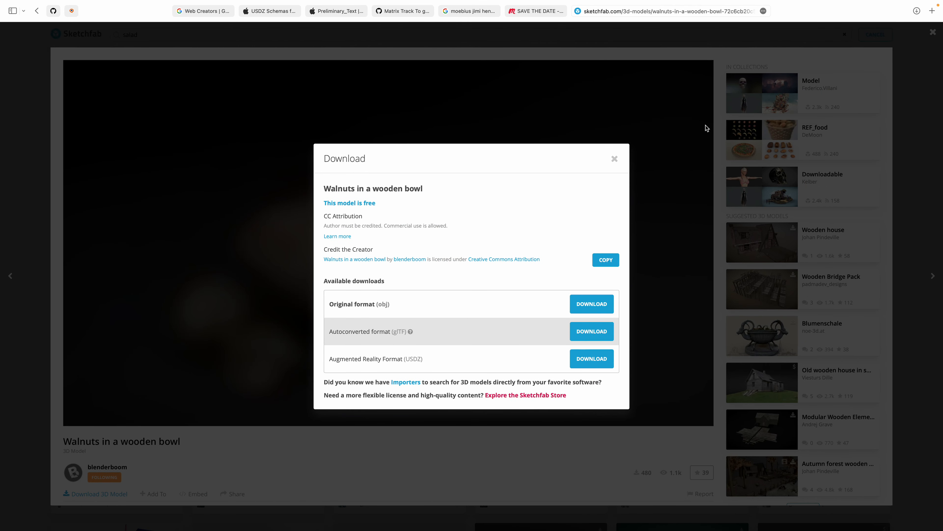
Step: Switch to the Safari browser, search Google for "fantasian" and show the image results
left_click(738, 12)
type("fantasian")
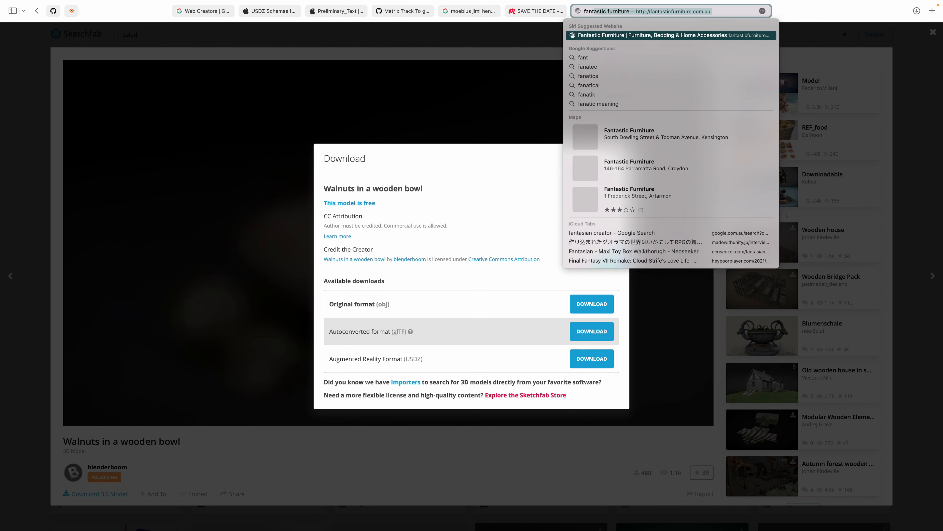
key("Return")
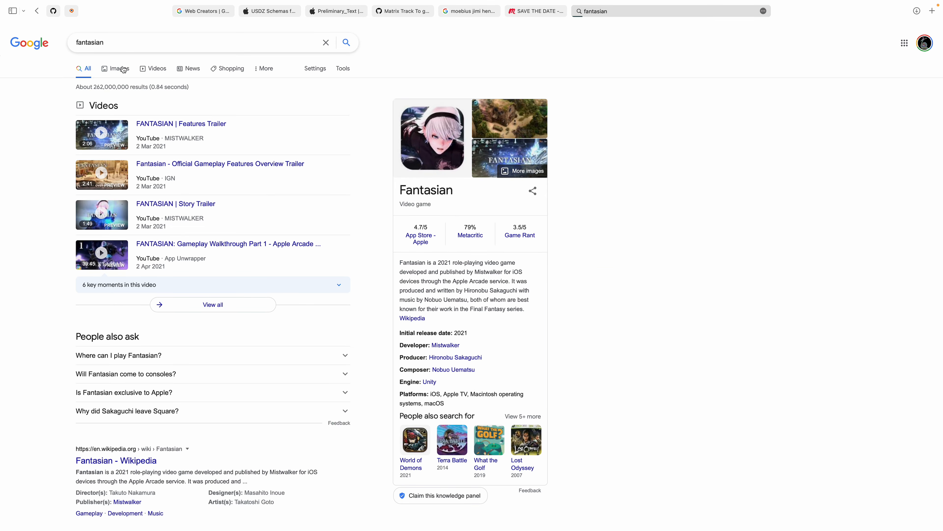
left_click(124, 70)
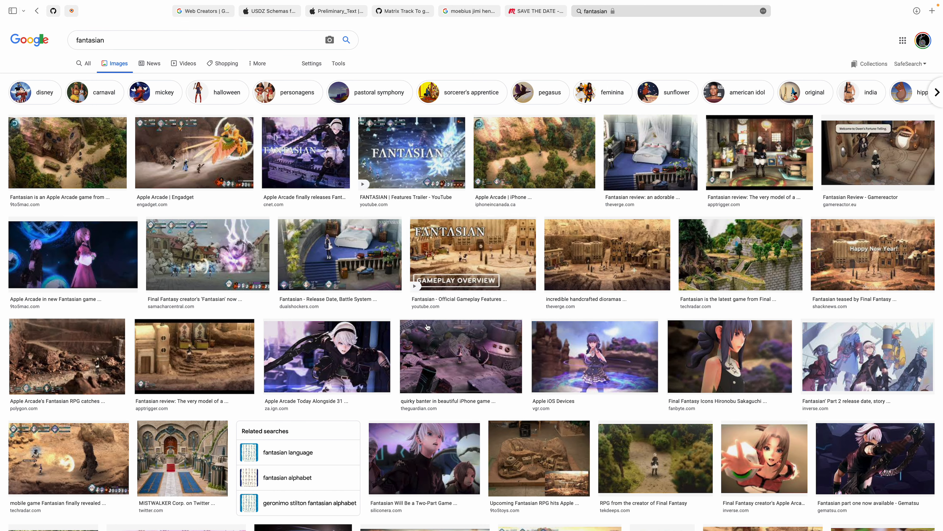
Step: Examine the Fantasian image results, previewing the character art, castle hall, overgrown ruins, forest house, ship bridge and desert town dioramas
left_click(382, 348)
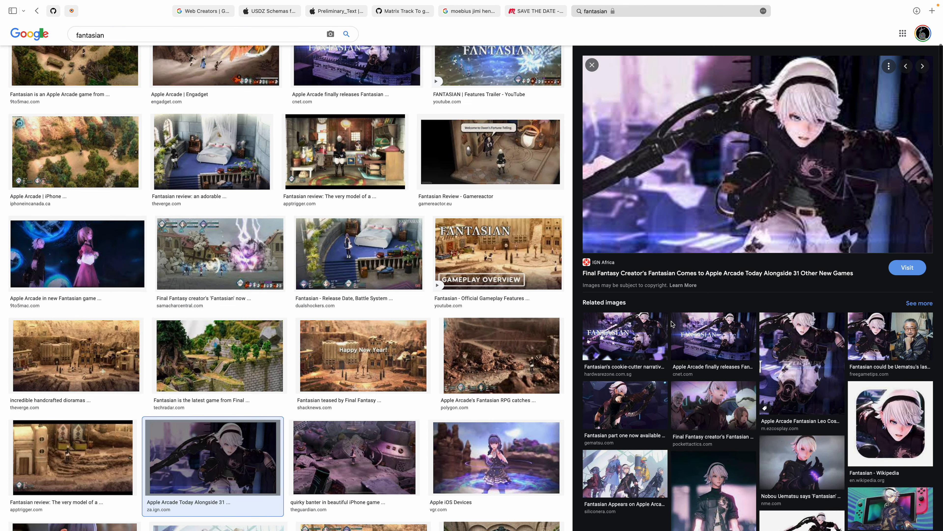
scroll(483, 299, "down", 5)
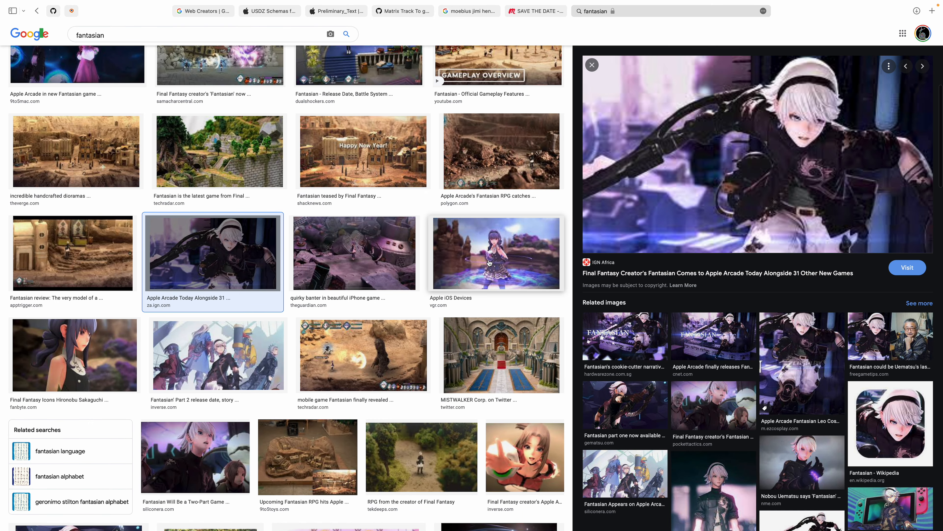
left_click(489, 262)
left_click(486, 345)
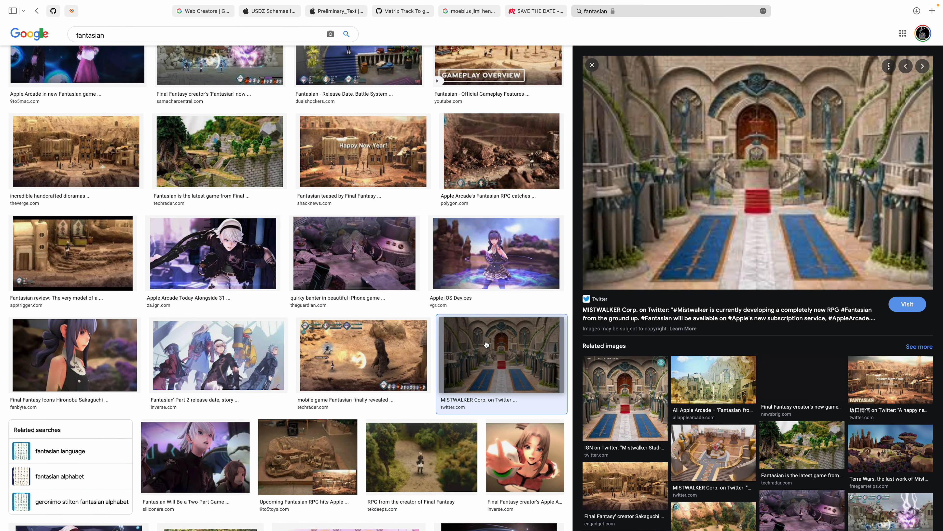
scroll(402, 363, "down", 4)
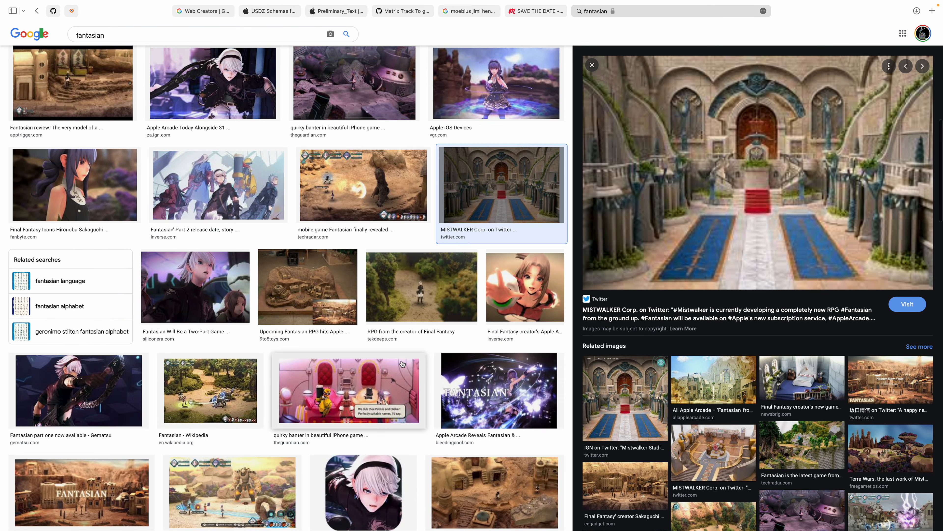
left_click(658, 386)
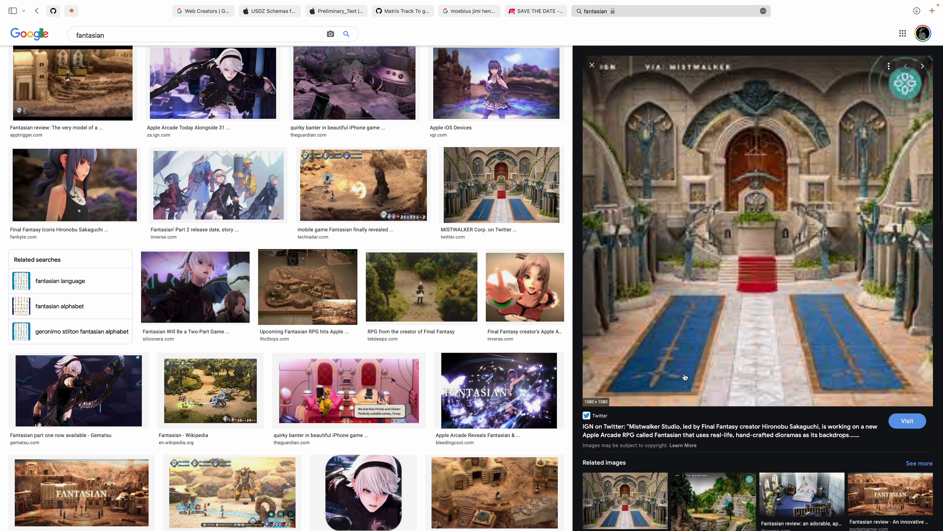
left_click(706, 435)
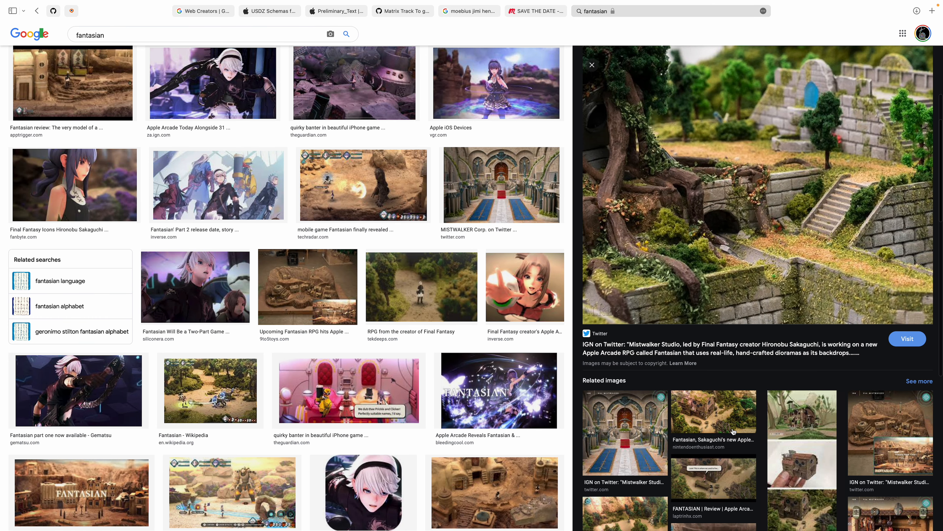
left_click(803, 462)
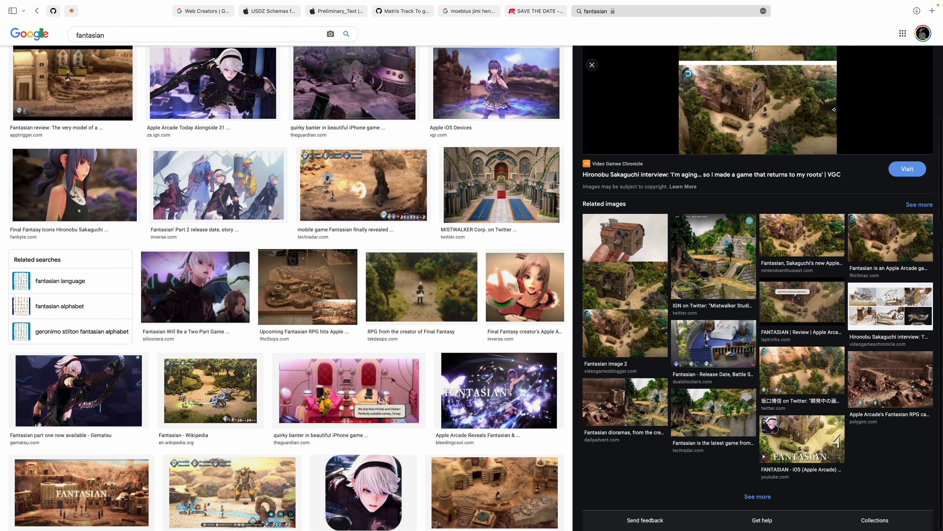
left_click(817, 368)
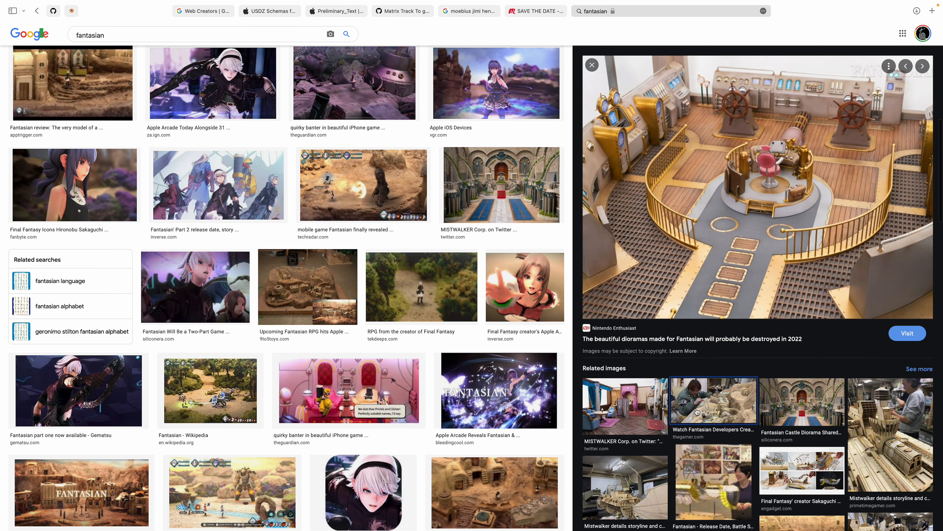
left_click(707, 411)
left_click(707, 410)
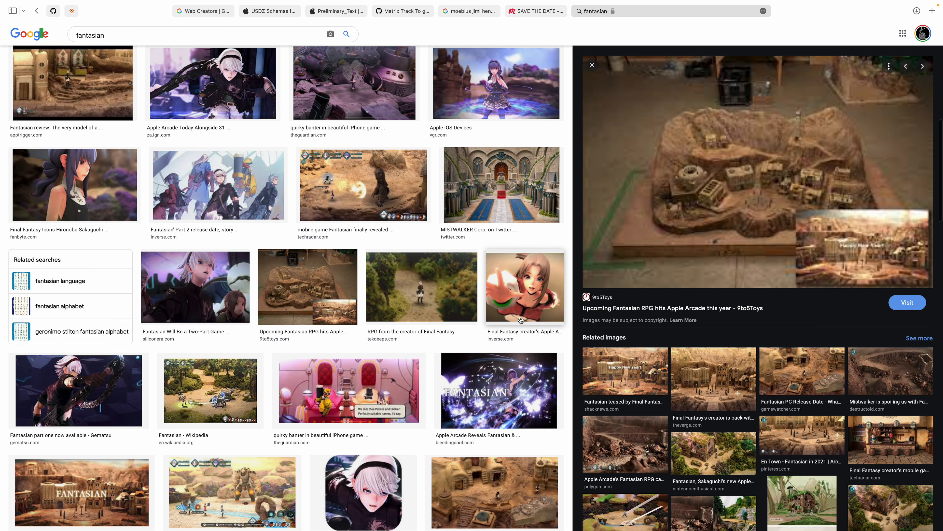
Step: Extend the image search to "fantasian hironobu sakaguchi"
scroll(451, 292, "up", 10)
left_click(135, 39)
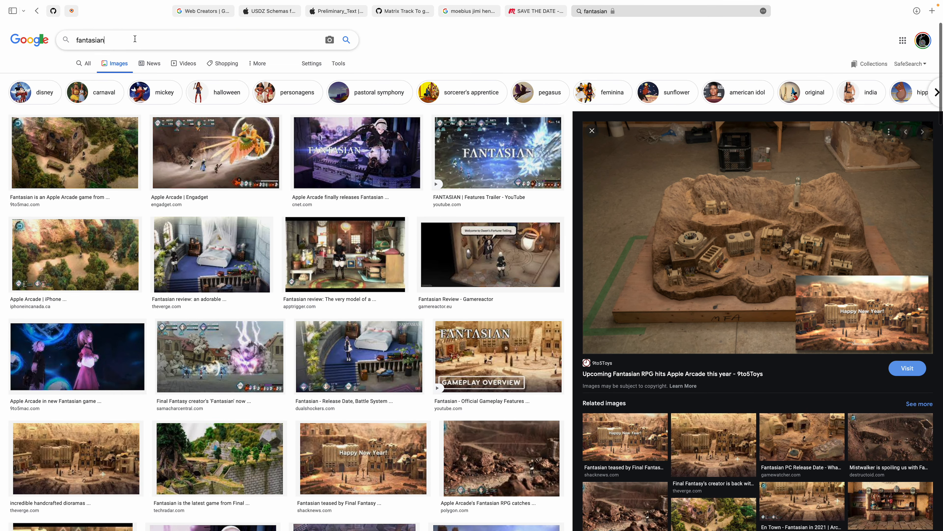
type("hironobu sakaguchi")
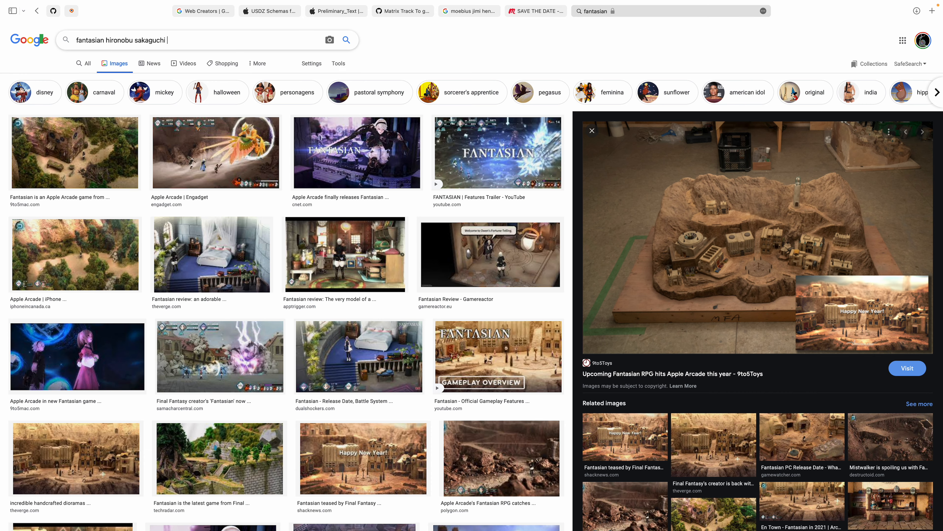
key("Return")
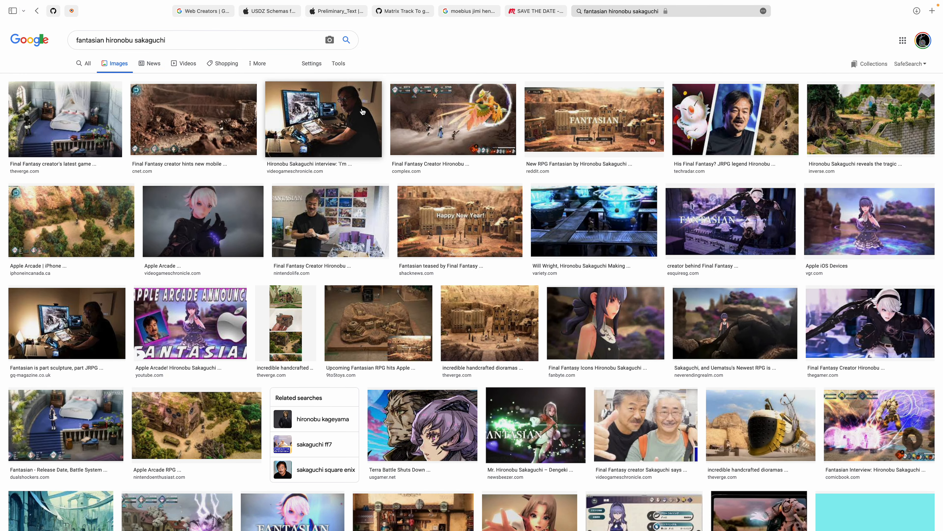
Step: Preview the images of the game's creator at his desk and beside a diorama, the desert title screen and a related rocky diorama
left_click(331, 122)
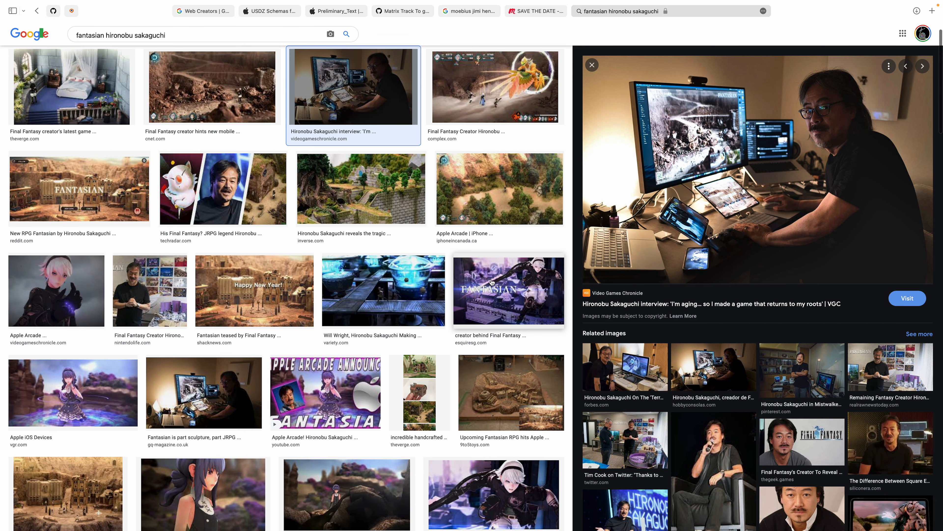
left_click(153, 286)
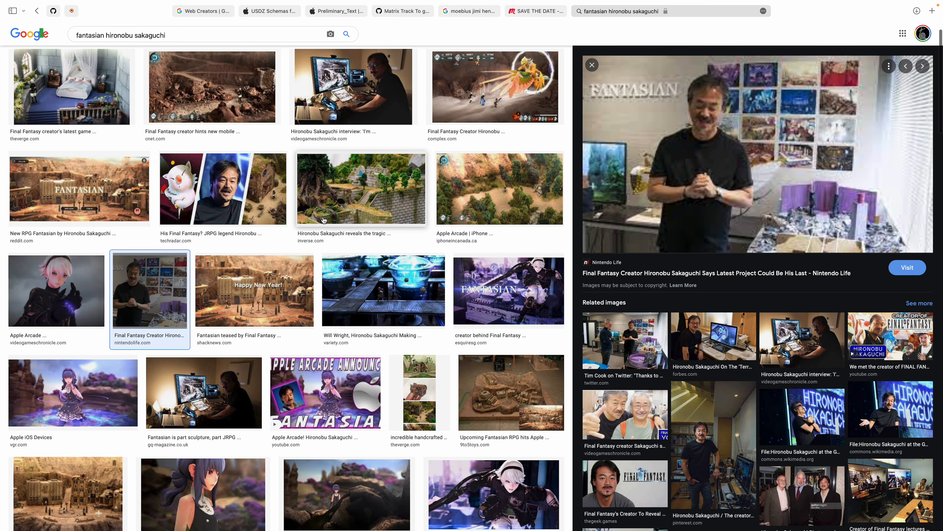
left_click(78, 188)
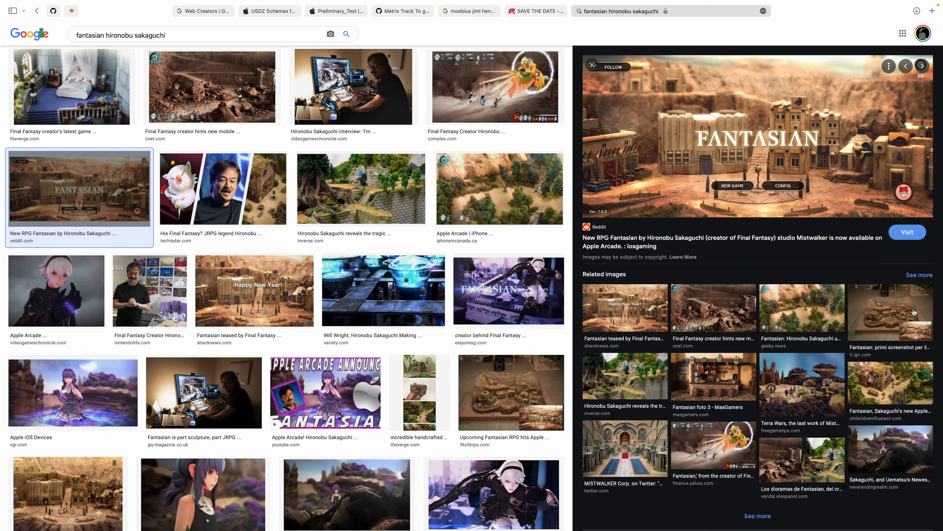
left_click(731, 316)
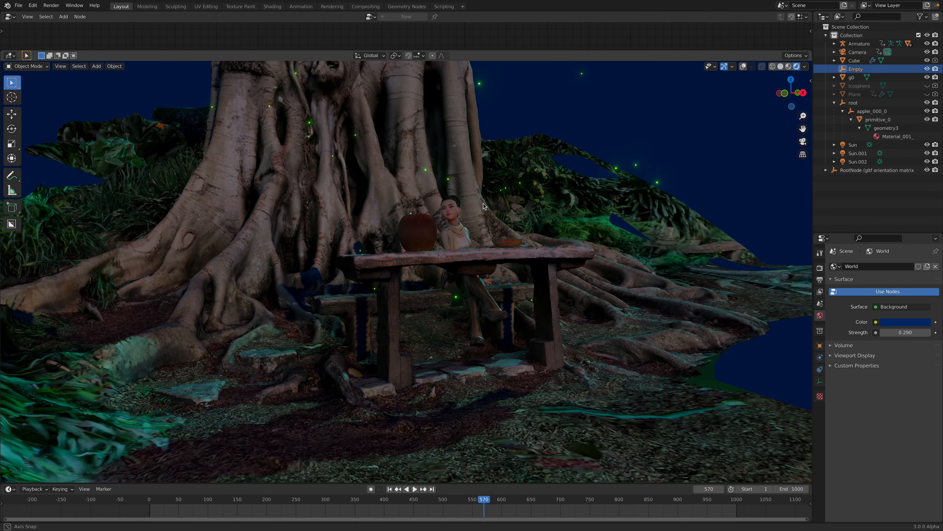
Step: Switch back to Blender, frame the avatar, table and tree roots from slightly above, and start a screenshot of a selected screen area
middle_click_drag(483, 203, 528, 208)
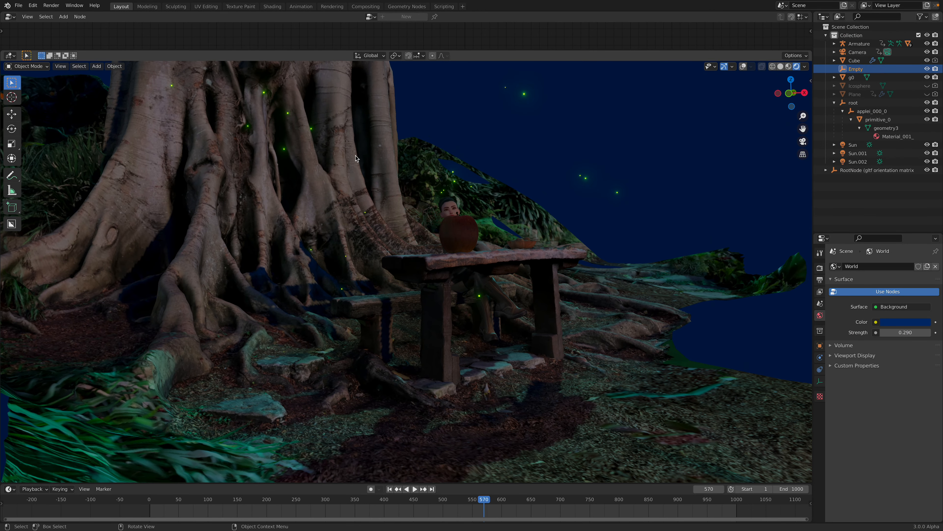
middle_click_drag(471, 178, 483, 216)
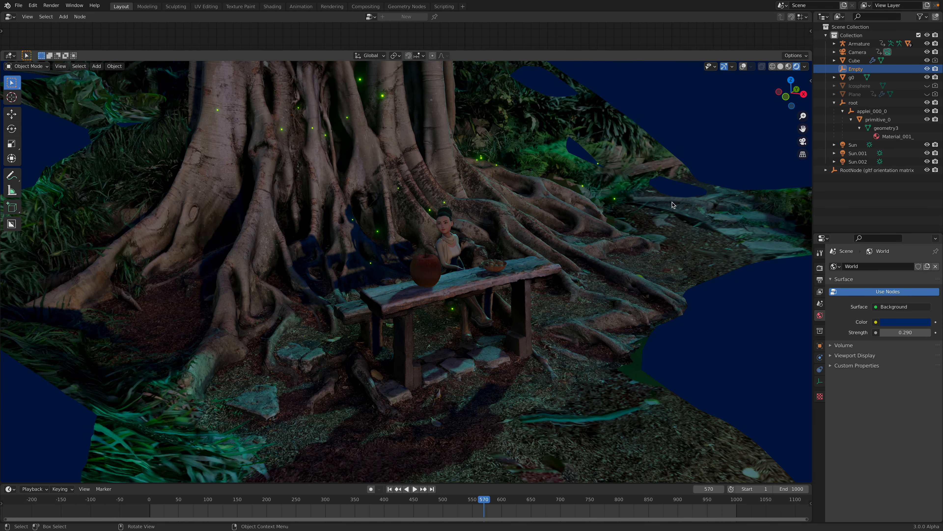
middle_click_drag(581, 286, 608, 291)
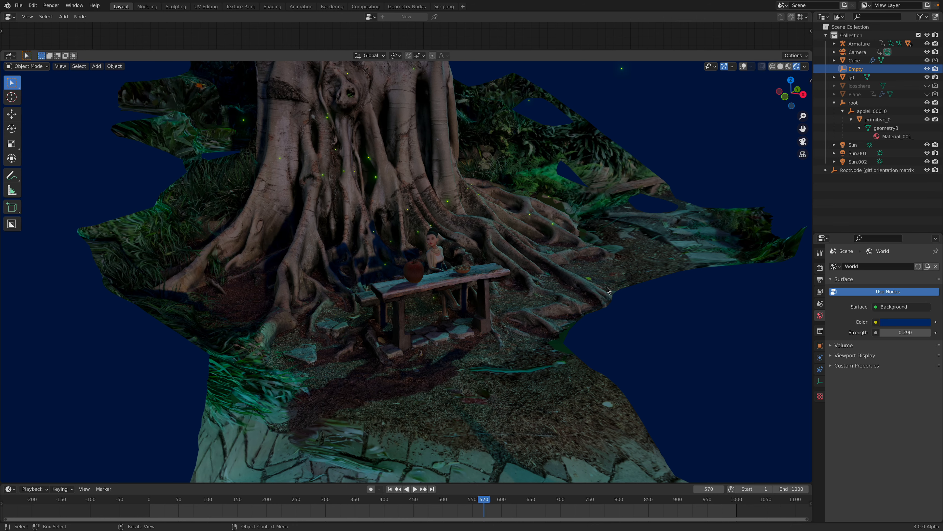
scroll(608, 290, "up", 3)
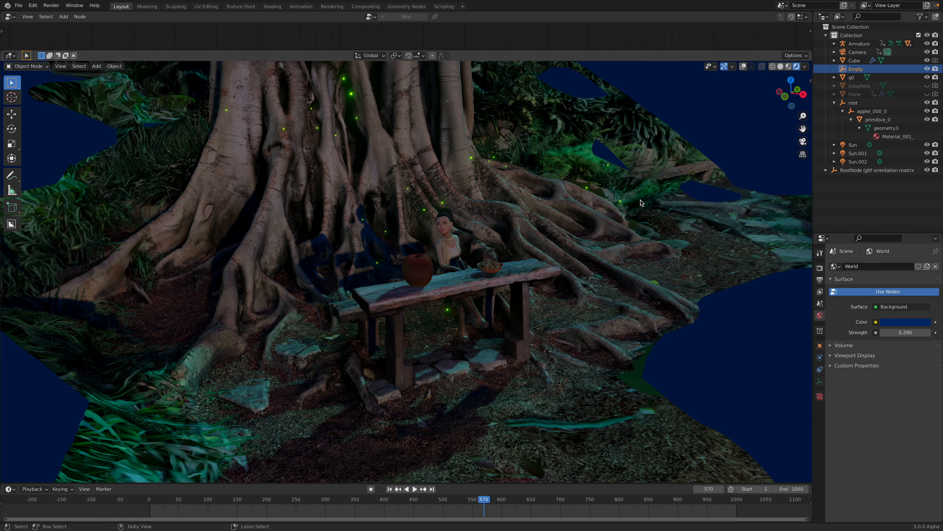
key("super+shift+5")
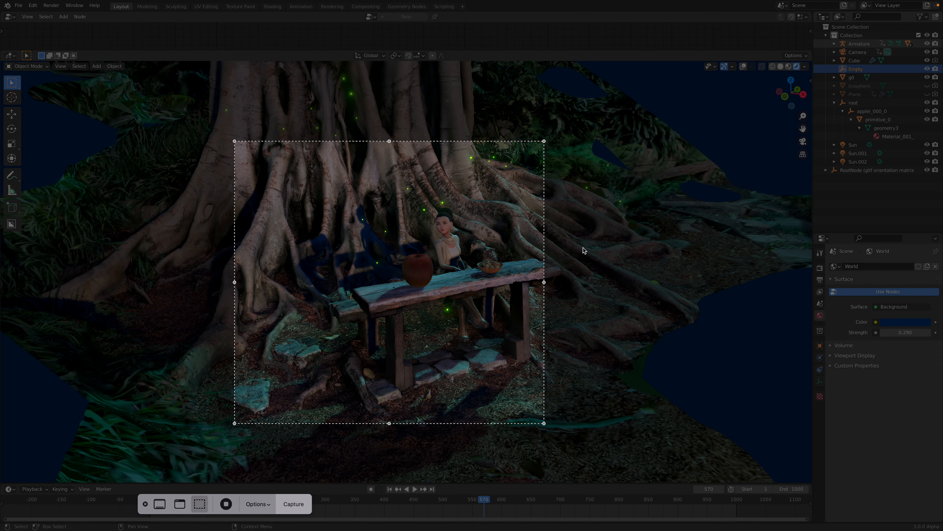